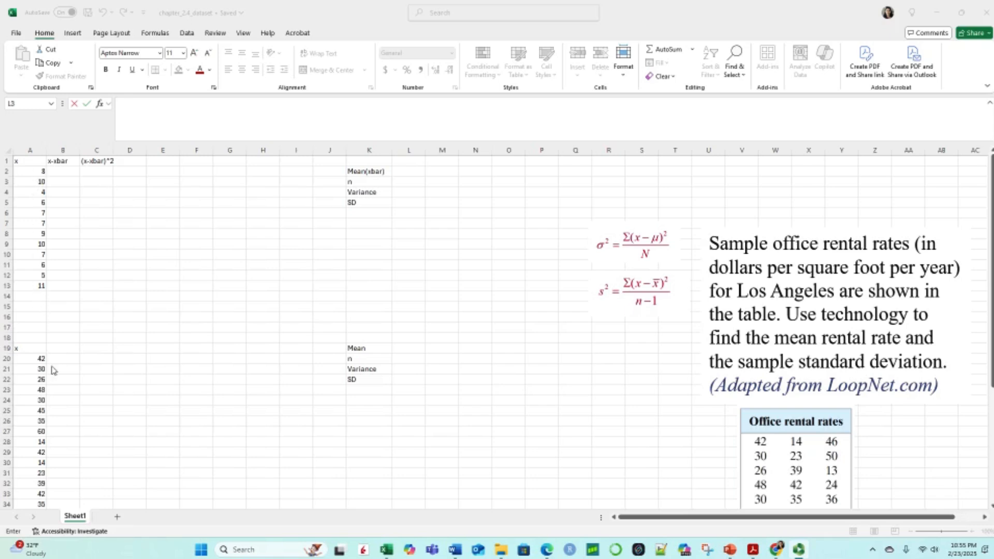
{"action": "scroll", "coordinate": [52, 366], "scroll_direction": "down", "scroll_amount": 4}
{"action": "scroll", "coordinate": [52, 366], "scroll_direction": "down", "scroll_amount": 4}
{"action": "scroll", "coordinate": [41, 227], "scroll_direction": "up", "scroll_amount": 2}
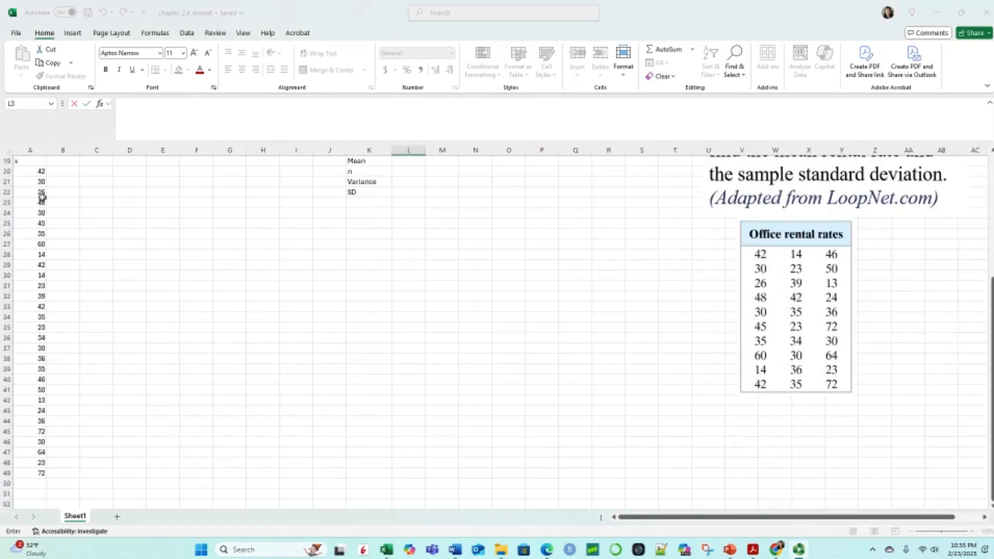
{"action": "scroll", "coordinate": [138, 301], "scroll_direction": "up", "scroll_amount": 5}
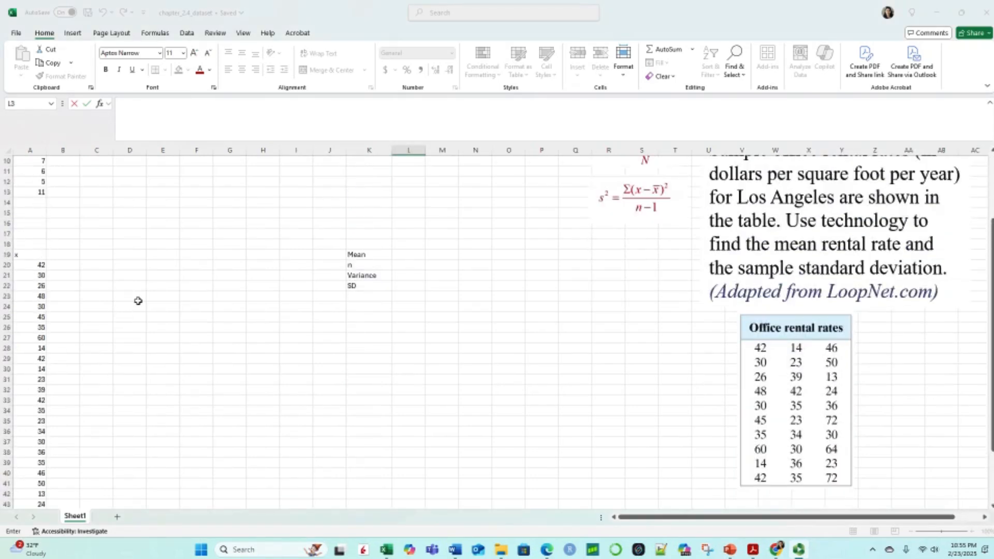
{"action": "scroll", "coordinate": [137, 301], "scroll_direction": "down", "scroll_amount": 2}
{"action": "scroll", "coordinate": [138, 301], "scroll_direction": "up", "scroll_amount": 3}
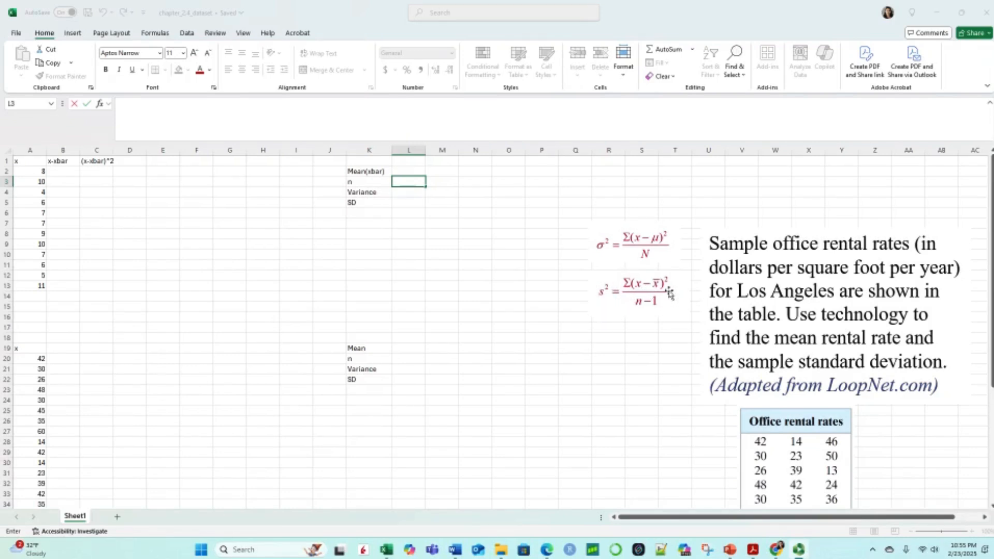
Step: Calculate the mean of the first x data set in cell L2 with the AVERAGE function over A2:A13
{"action": "left_click", "coordinate": [414, 169]}
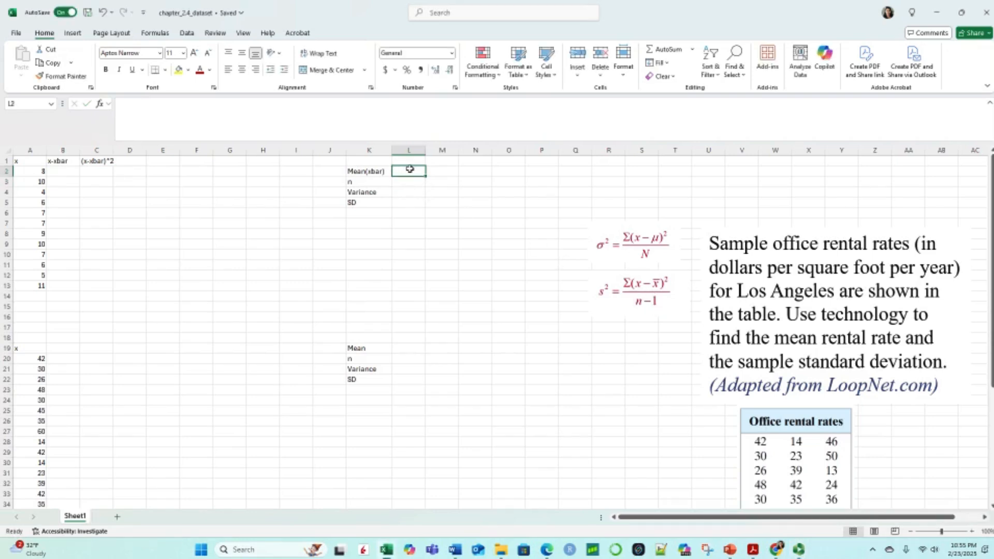
{"action": "type", "text": "="}
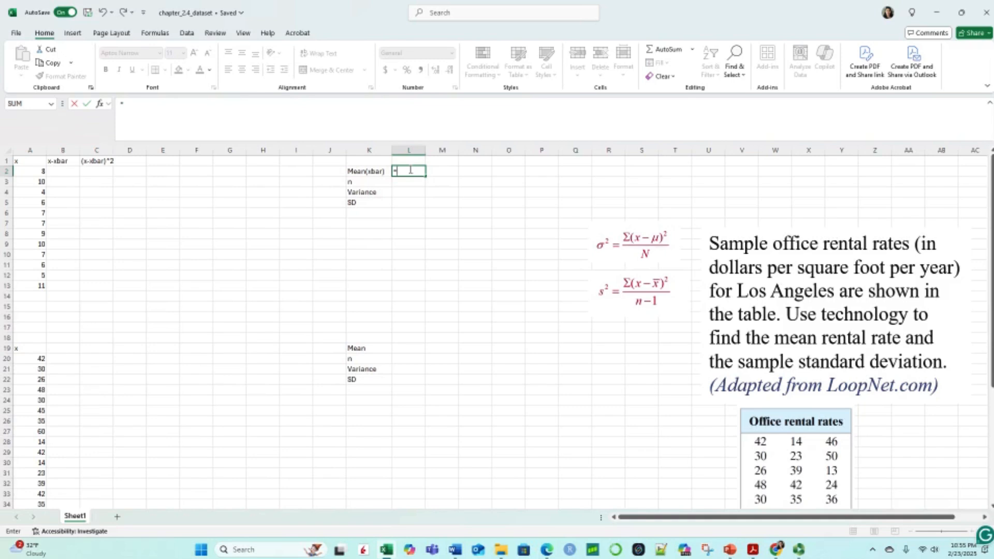
{"action": "type", "text": "av"}
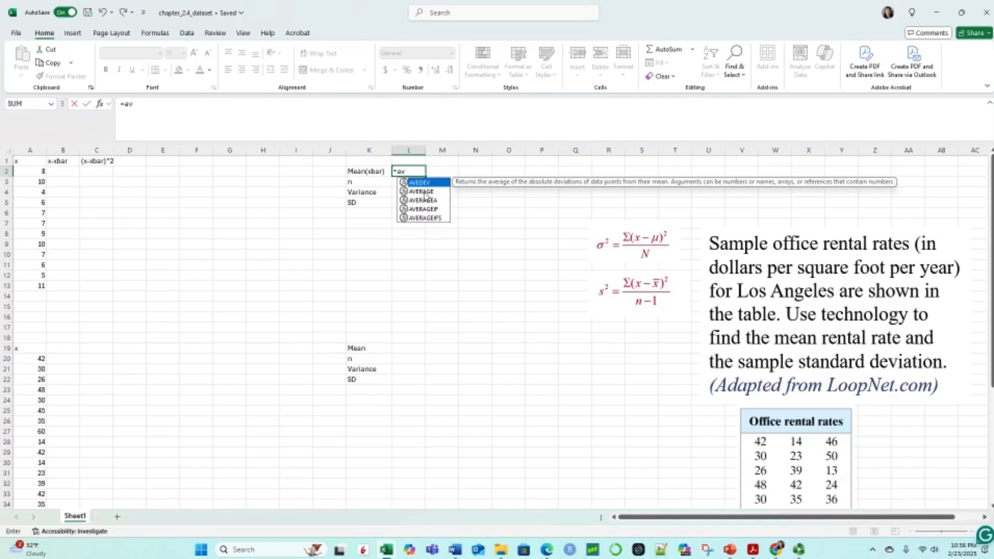
{"action": "double_click", "coordinate": [424, 192]}
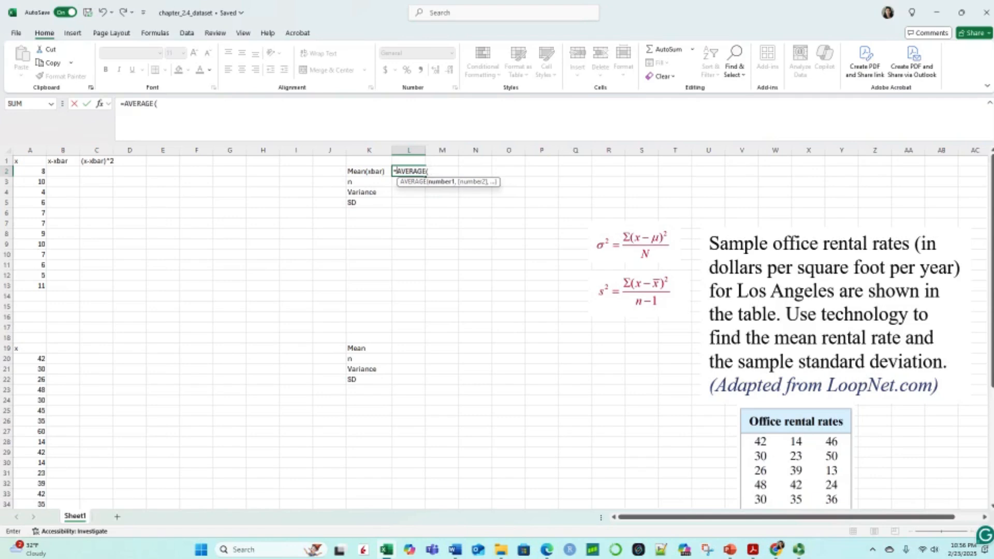
{"action": "left_click", "coordinate": [37, 171]}
{"action": "left_click_drag", "start_coordinate": [37, 171], "coordinate": [40, 284]}
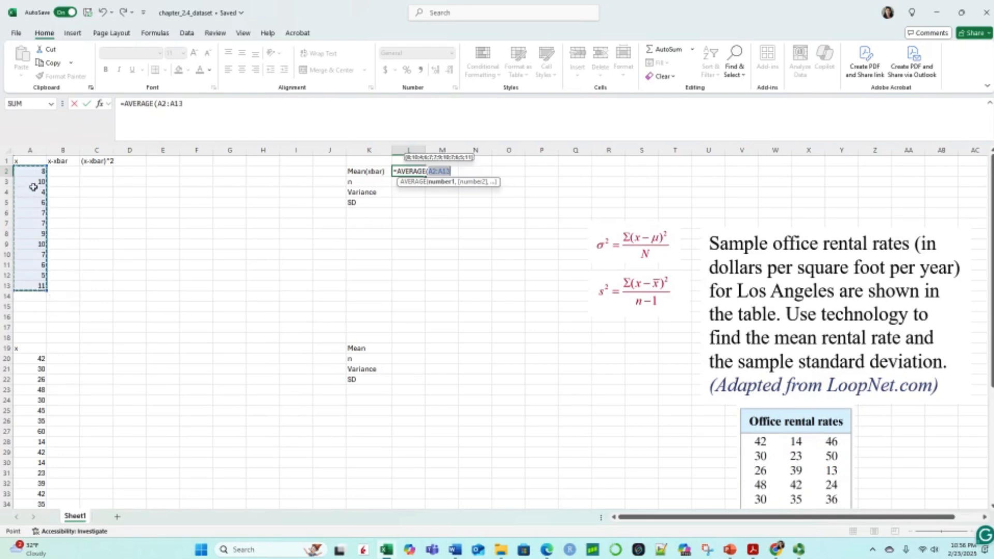
{"action": "key", "text": "Return"}
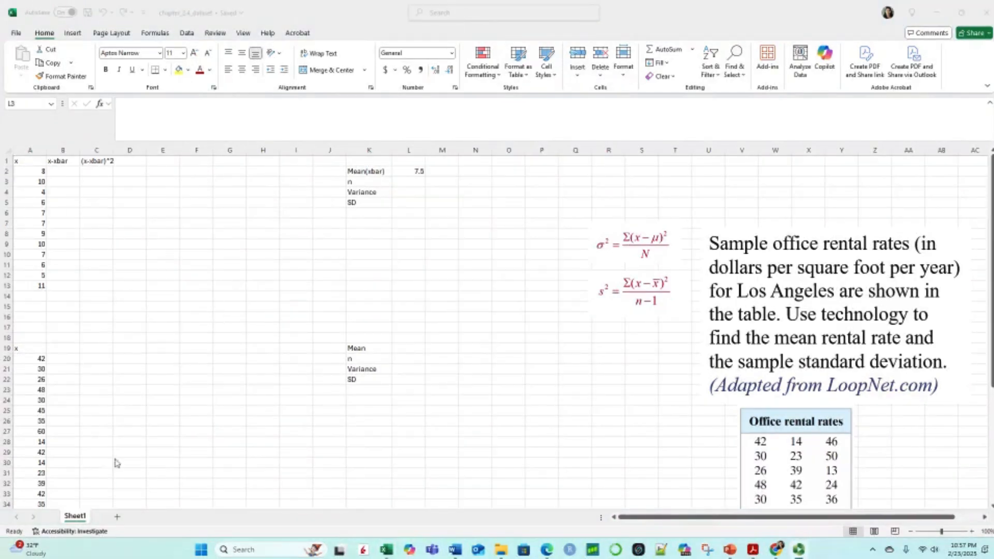
Step: Calculate the sample size n in cell L3 with the COUNT function over A2:A13
{"action": "left_click", "coordinate": [407, 182]}
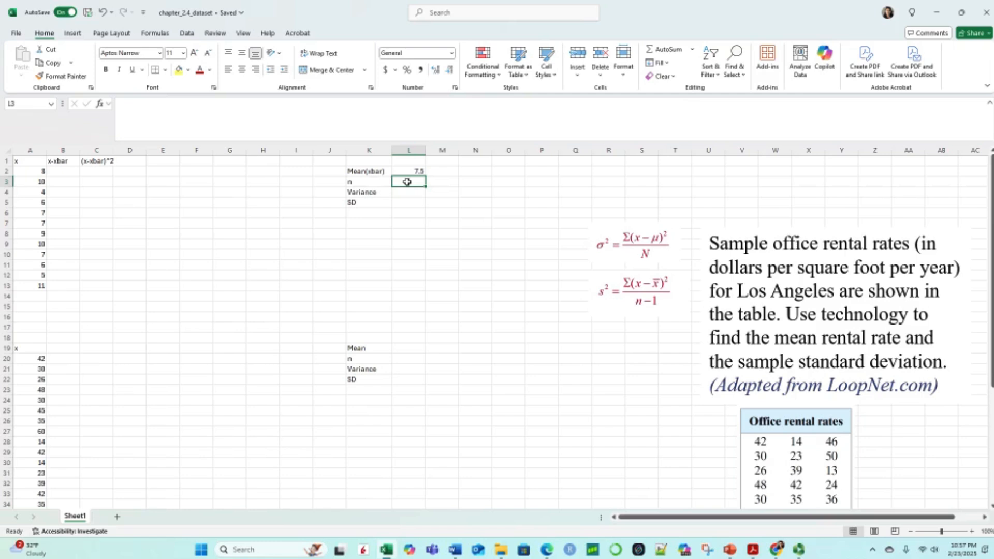
{"action": "type", "text": "="}
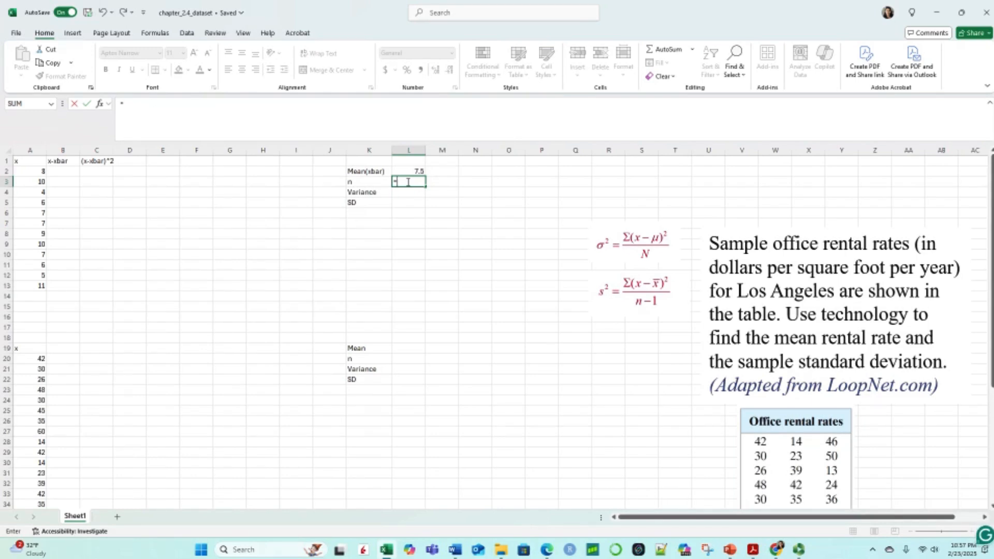
{"action": "type", "text": "c"}
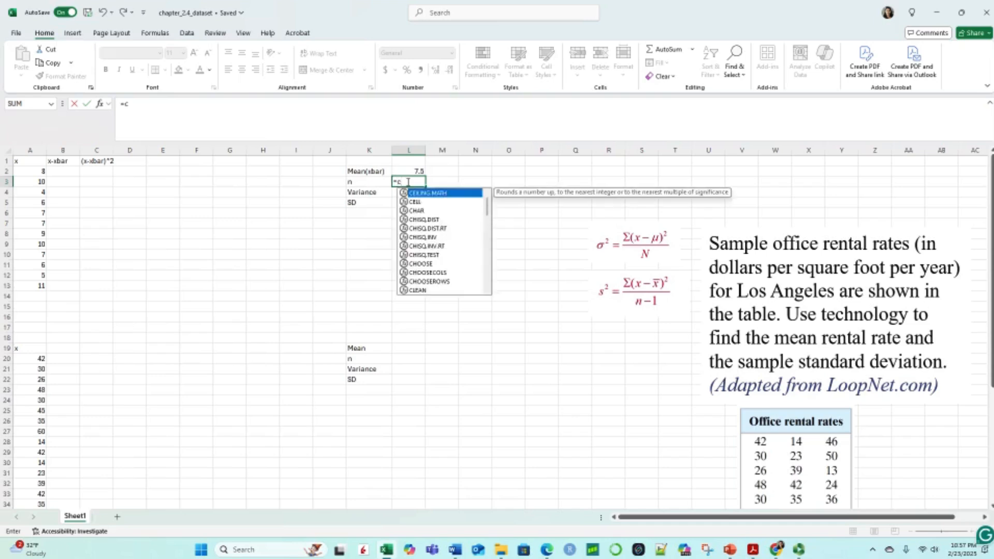
{"action": "type", "text": "ou"}
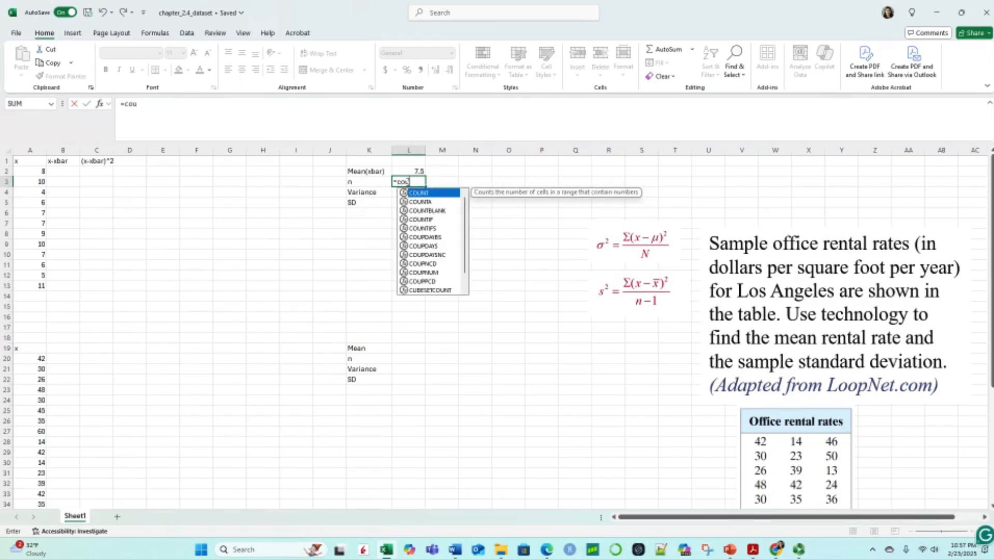
{"action": "double_click", "coordinate": [418, 194]}
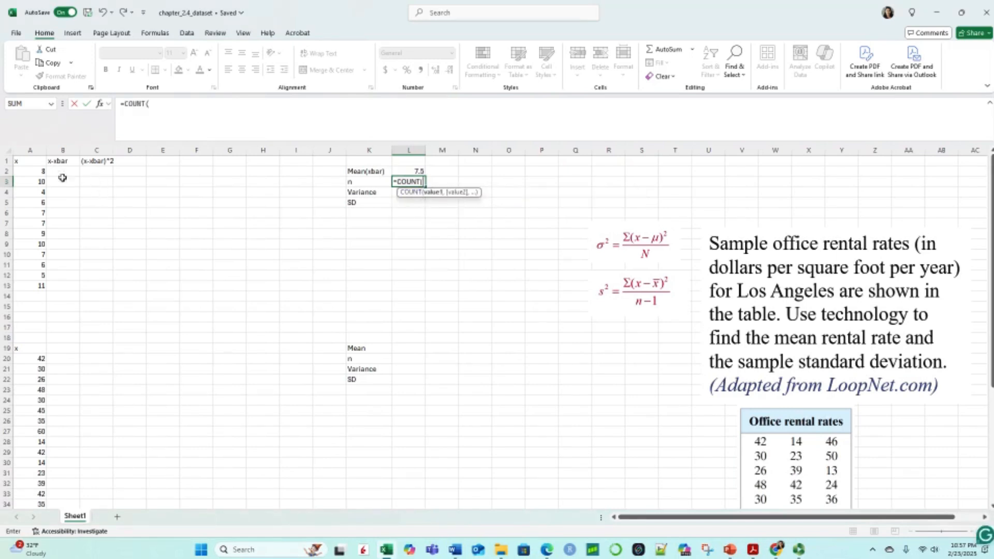
{"action": "left_click_drag", "start_coordinate": [35, 171], "coordinate": [36, 287]}
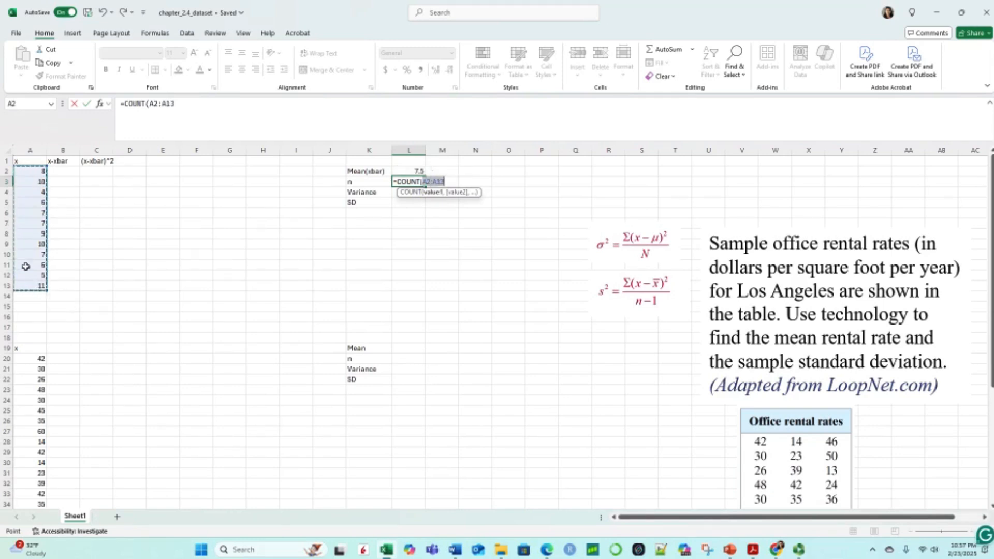
{"action": "key", "text": "Return"}
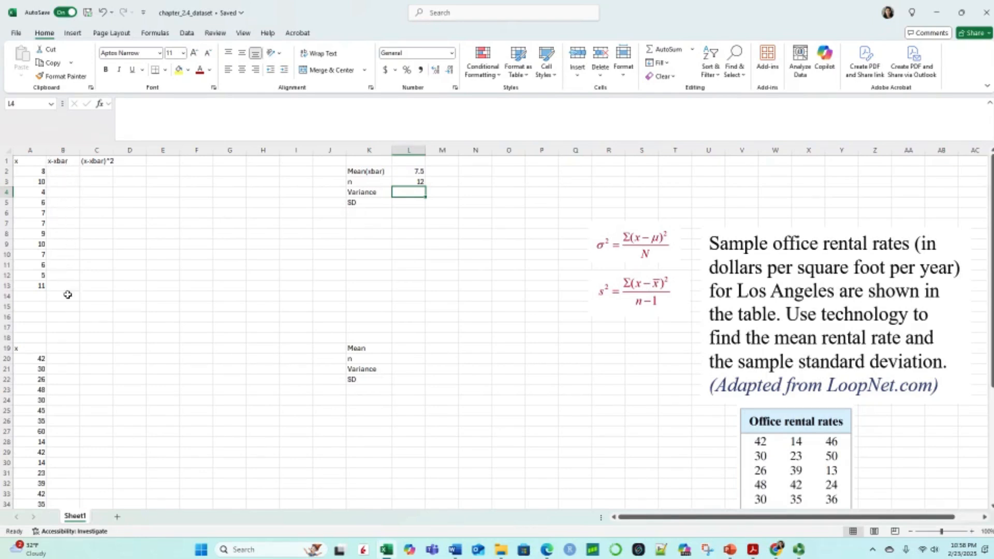
Step: Enter the formula =A2-L2 in cell B2 to compute the first value's deviation from the mean
{"action": "left_click", "coordinate": [64, 171]}
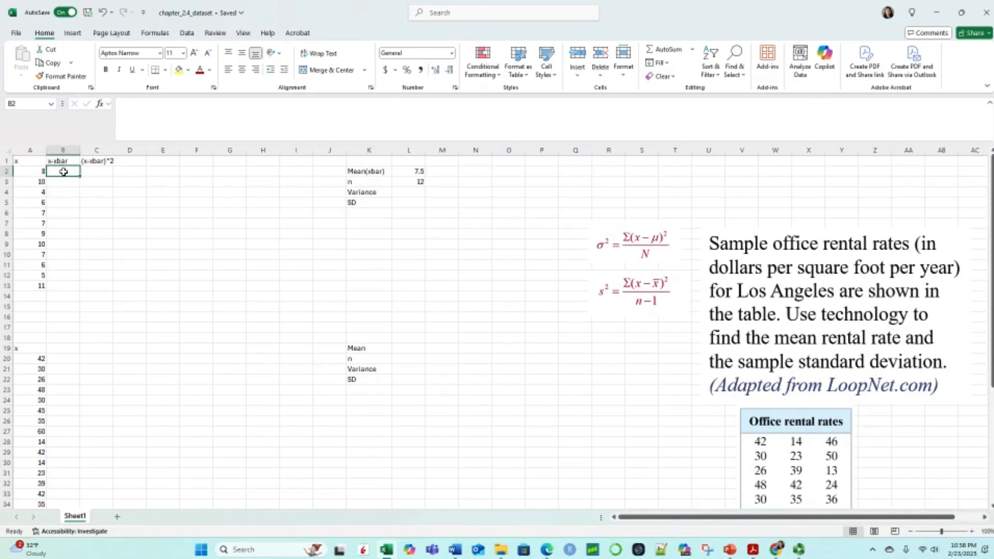
{"action": "type", "text": "="}
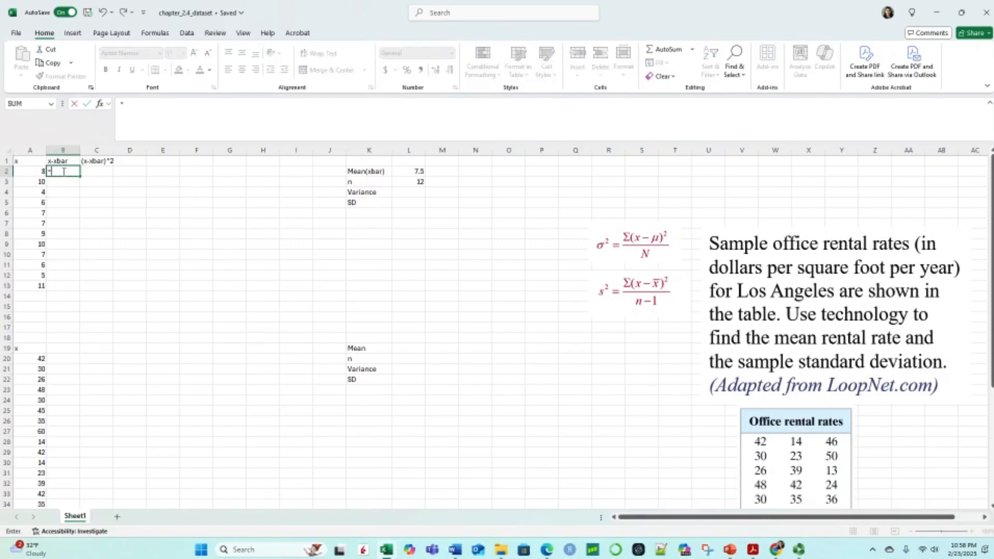
{"action": "left_click", "coordinate": [34, 171]}
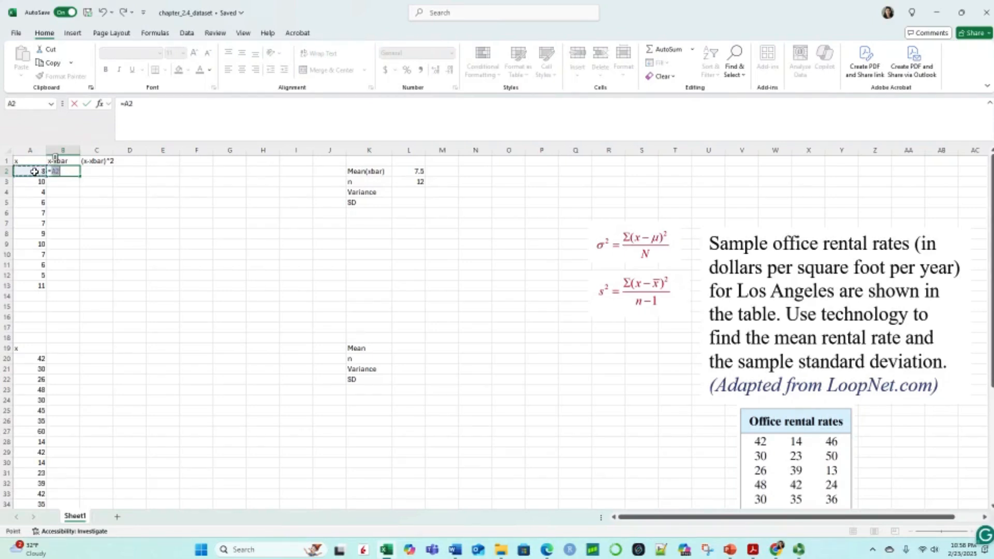
{"action": "type", "text": "-"}
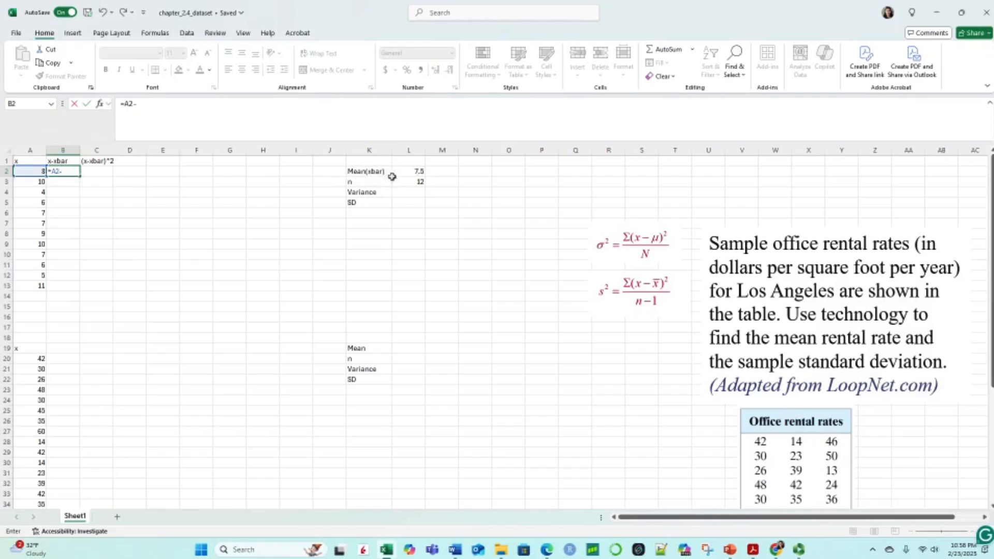
{"action": "left_click", "coordinate": [413, 170]}
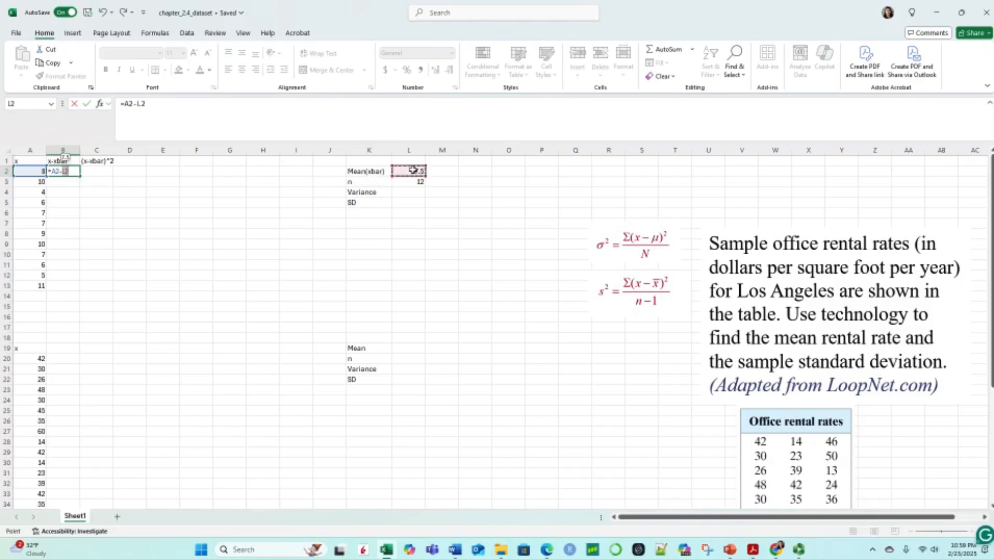
{"action": "key", "text": "Return"}
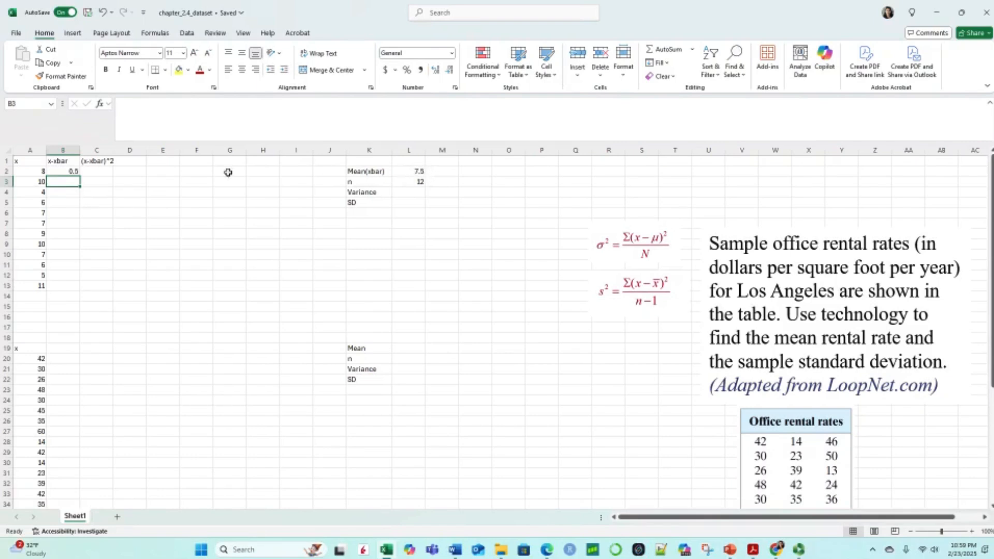
Step: Make the mean reference in cell B2's formula absolute, so it reads =A2-$L$2
{"action": "left_click", "coordinate": [73, 171]}
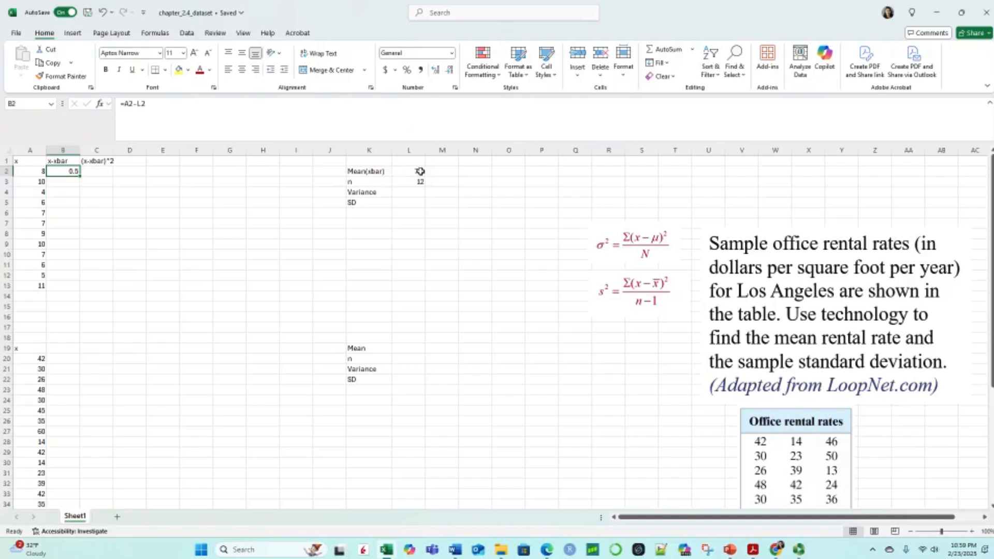
{"action": "left_click", "coordinate": [136, 103]}
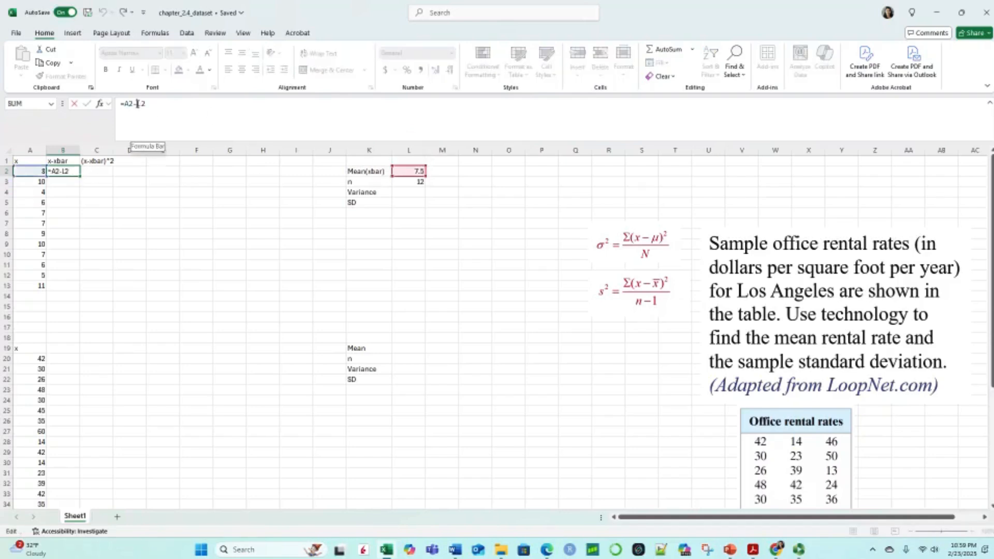
{"action": "type", "text": "$"}
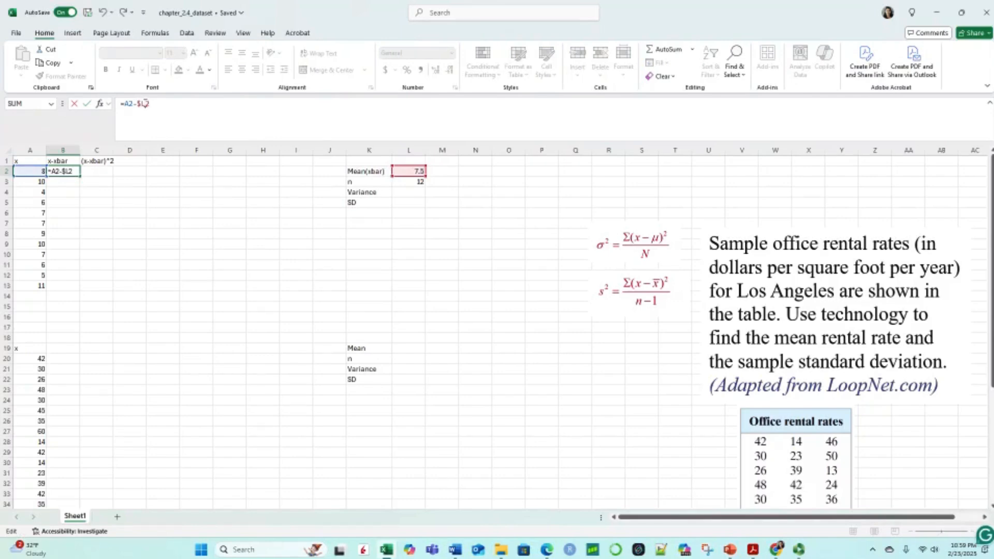
{"action": "left_click", "coordinate": [145, 104]}
{"action": "type", "text": "$"}
{"action": "key", "text": "Return"}
Step: Fill the deviation formula from B2 down through B13
{"action": "left_click", "coordinate": [68, 170]}
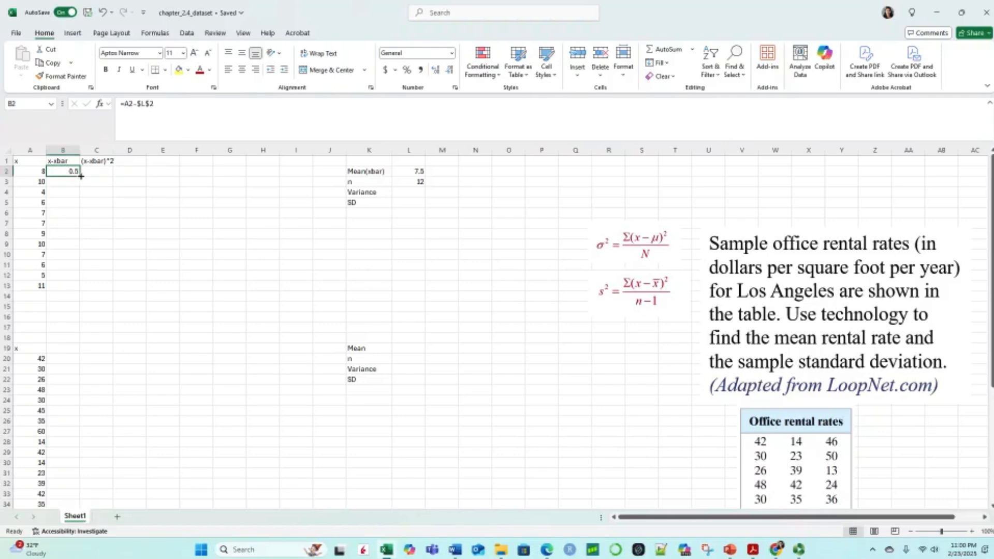
{"action": "left_click_drag", "start_coordinate": [80, 176], "coordinate": [83, 287]}
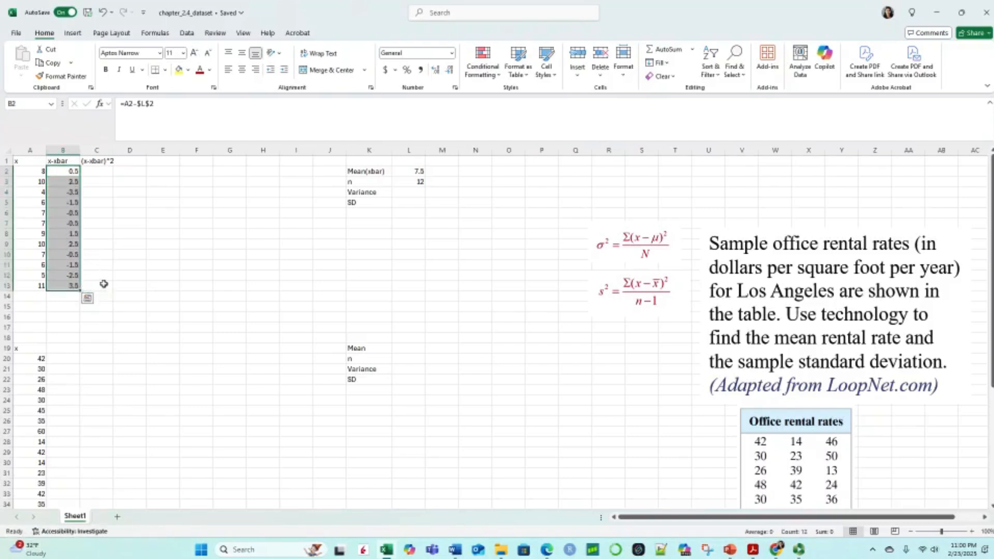
{"action": "left_click", "coordinate": [101, 285]}
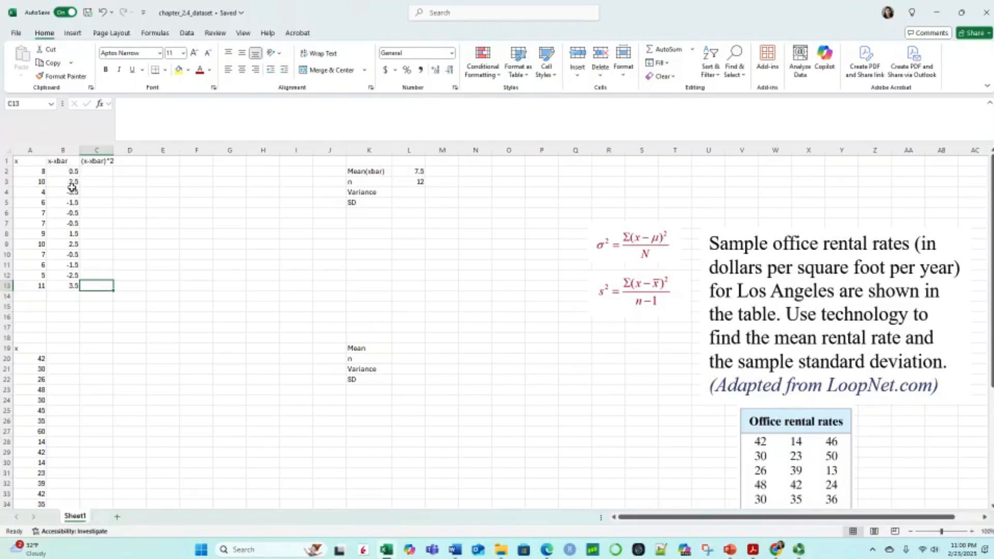
Step: Enter the formula =B2^2 in cell C2 to square the first deviation
{"action": "left_click", "coordinate": [94, 172]}
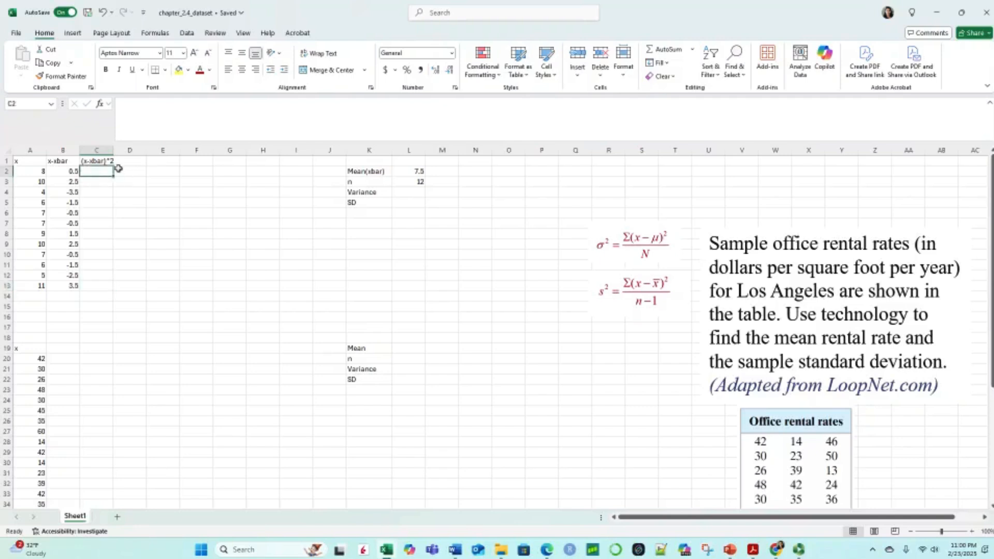
{"action": "type", "text": "="}
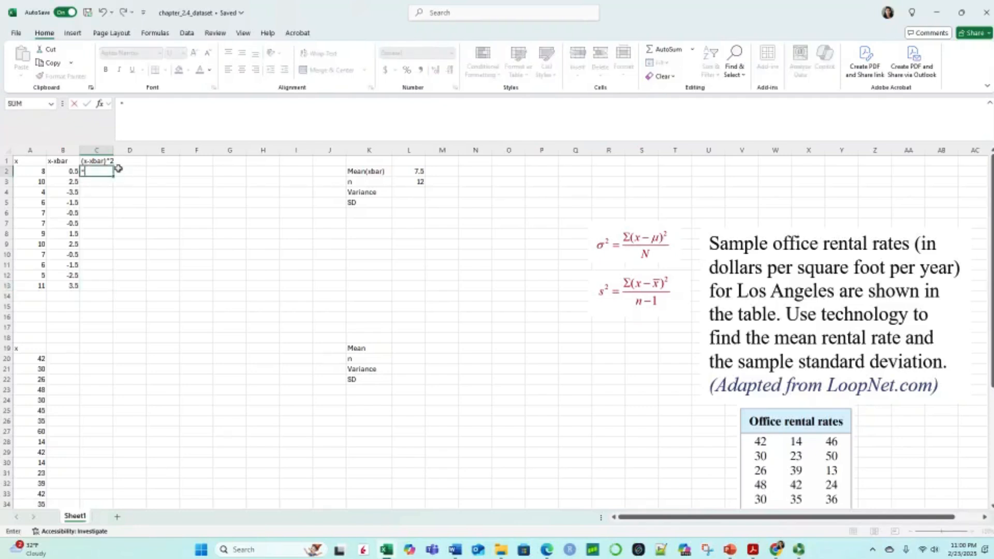
{"action": "left_click", "coordinate": [70, 171]}
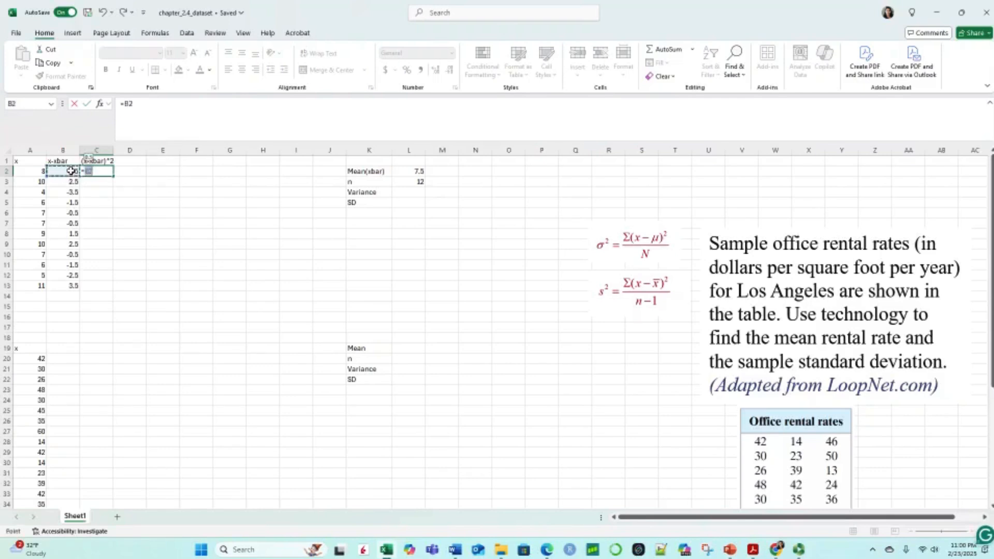
{"action": "type", "text": "^2"}
{"action": "key", "text": "Return"}
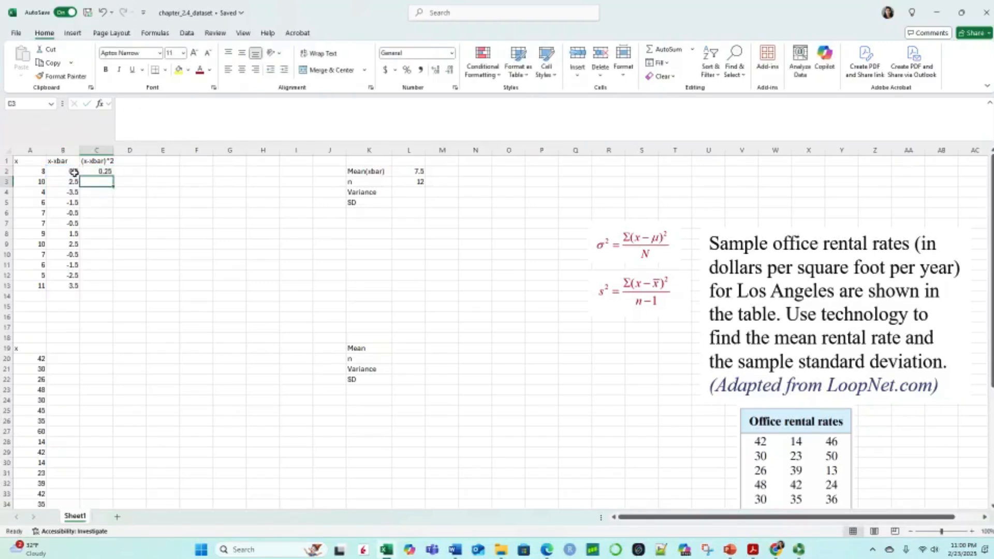
Step: Fill the squared-deviation formula from C2 down through C13
{"action": "left_click", "coordinate": [108, 172]}
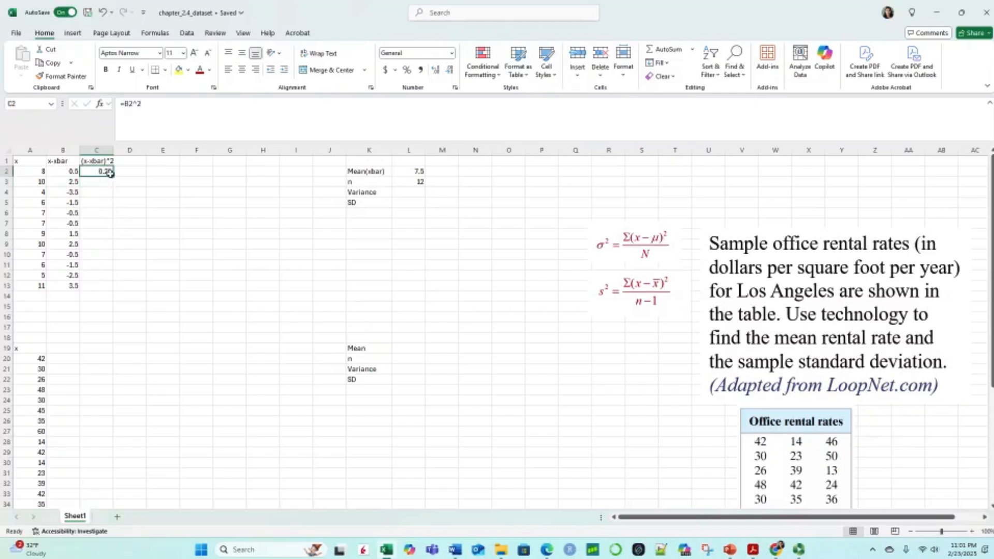
{"action": "left_click_drag", "start_coordinate": [114, 177], "coordinate": [114, 289]}
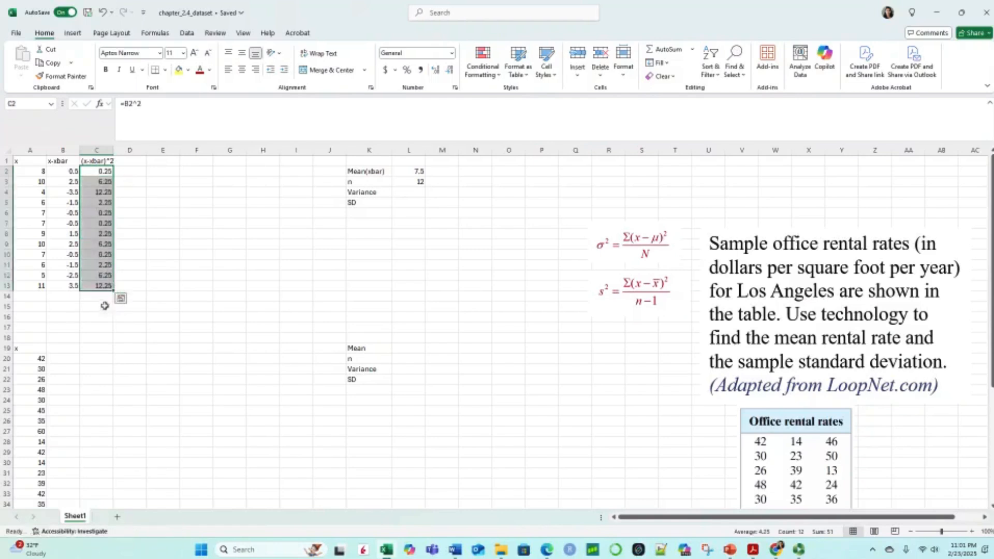
{"action": "left_click", "coordinate": [102, 306]}
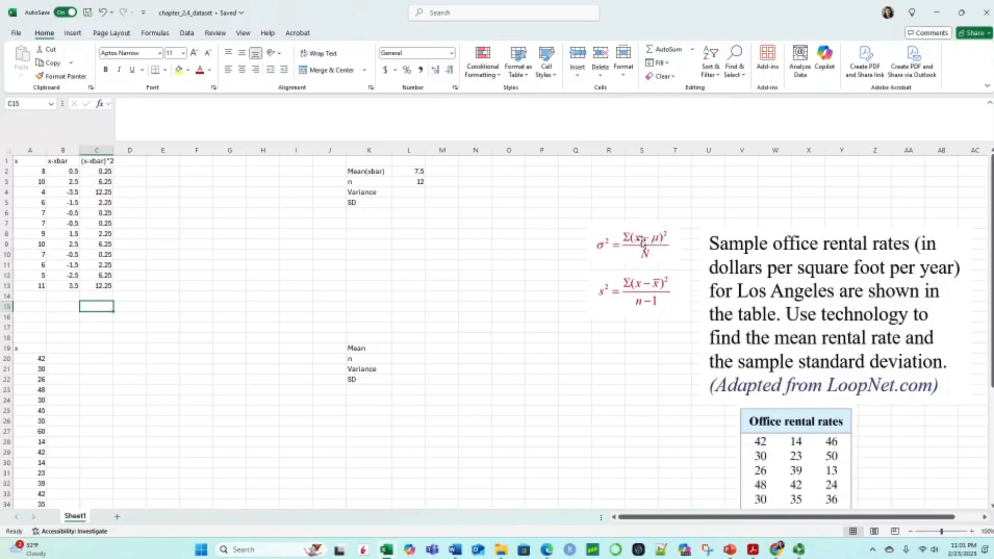
Step: Check the squared-deviation formulas cell by cell from C2 down to C10
{"action": "left_click", "coordinate": [104, 172]}
{"action": "left_click", "coordinate": [103, 182]}
{"action": "left_click", "coordinate": [103, 193]}
{"action": "left_click", "coordinate": [103, 204]}
{"action": "left_click", "coordinate": [103, 214]}
{"action": "left_click", "coordinate": [103, 225]}
{"action": "left_click", "coordinate": [103, 234]}
{"action": "left_click", "coordinate": [103, 245]}
{"action": "left_click", "coordinate": [104, 254]}
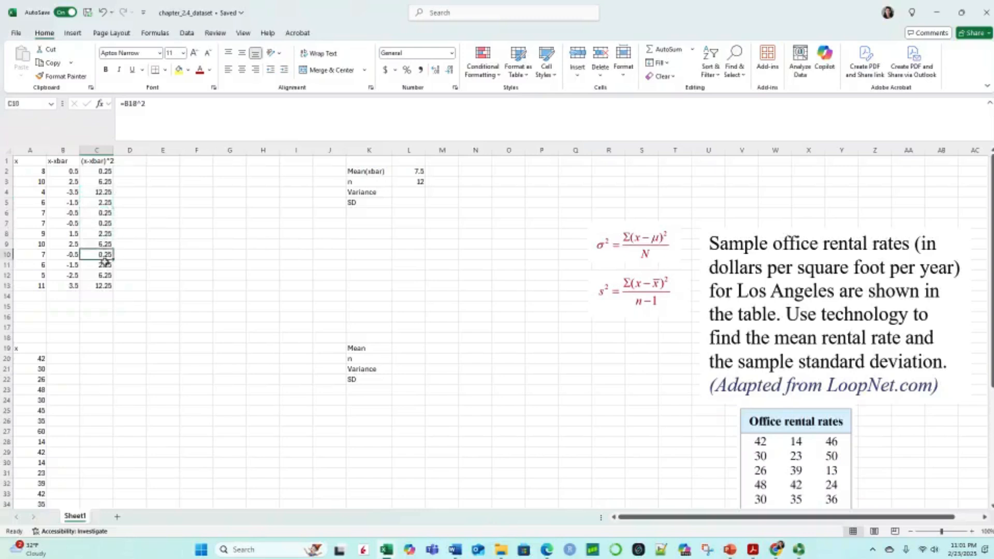
Step: Sum the squared deviations in C2:C13 with AutoSum, placing the total in C14
{"action": "left_click", "coordinate": [104, 170]}
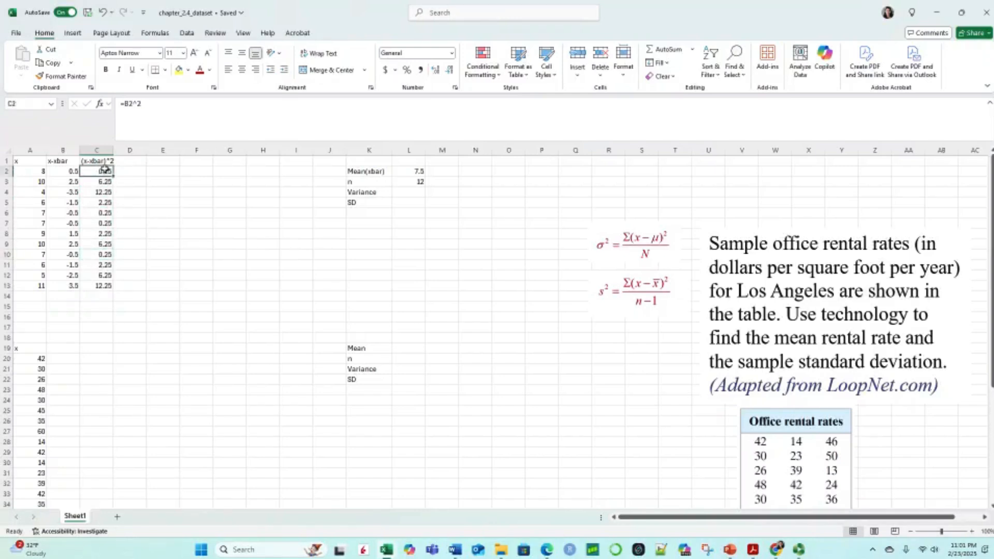
{"action": "left_click_drag", "start_coordinate": [105, 168], "coordinate": [111, 284]}
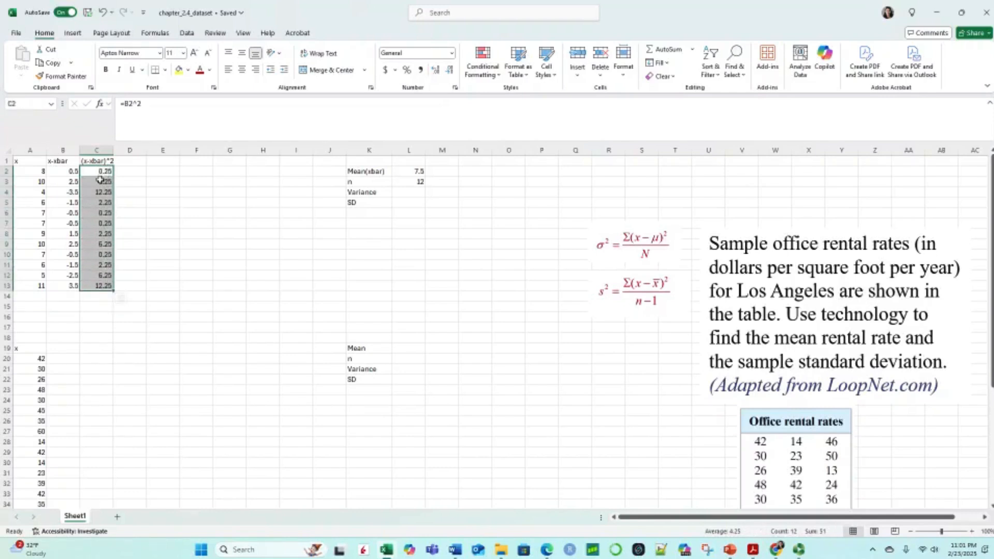
{"action": "left_click", "coordinate": [147, 34]}
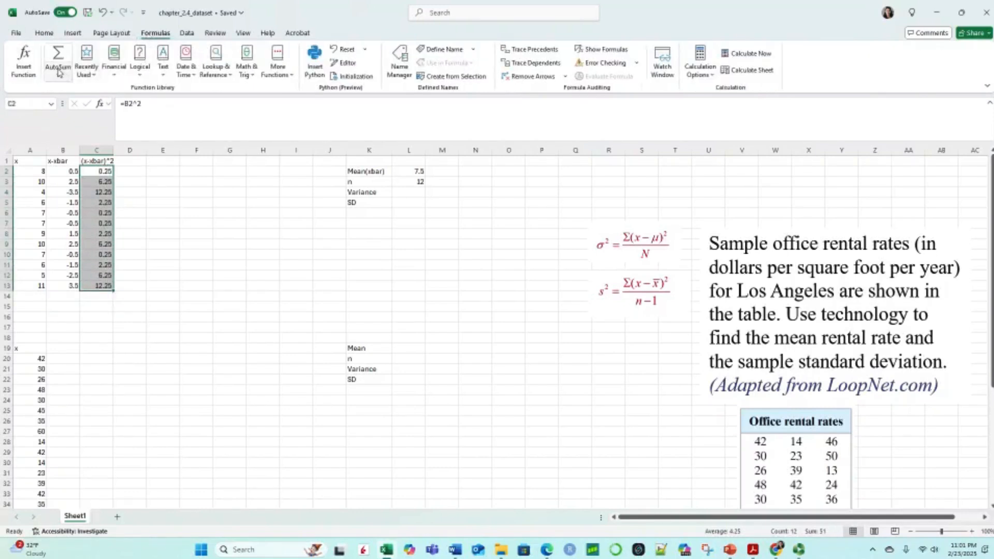
{"action": "left_click", "coordinate": [57, 58]}
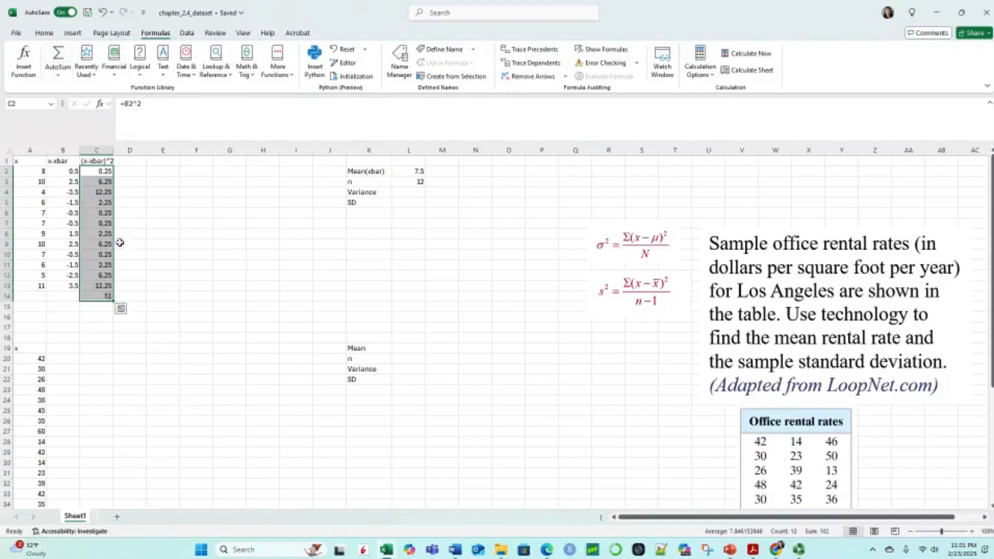
{"action": "left_click", "coordinate": [130, 330]}
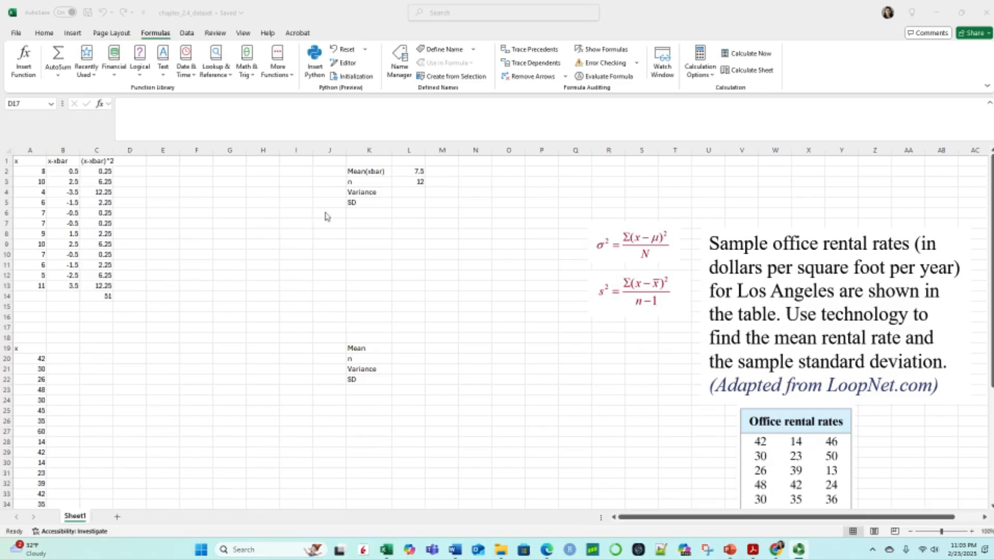
Step: Enter the sample variance formula =C14/(L3-1) in cell L4, beside the Variance label
{"action": "left_click", "coordinate": [409, 192]}
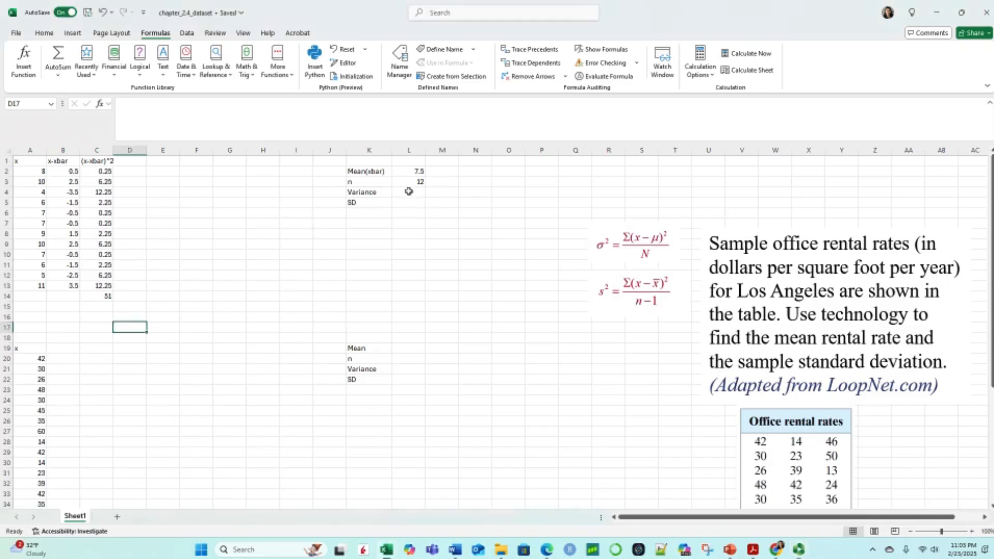
{"action": "double_click", "coordinate": [409, 192]}
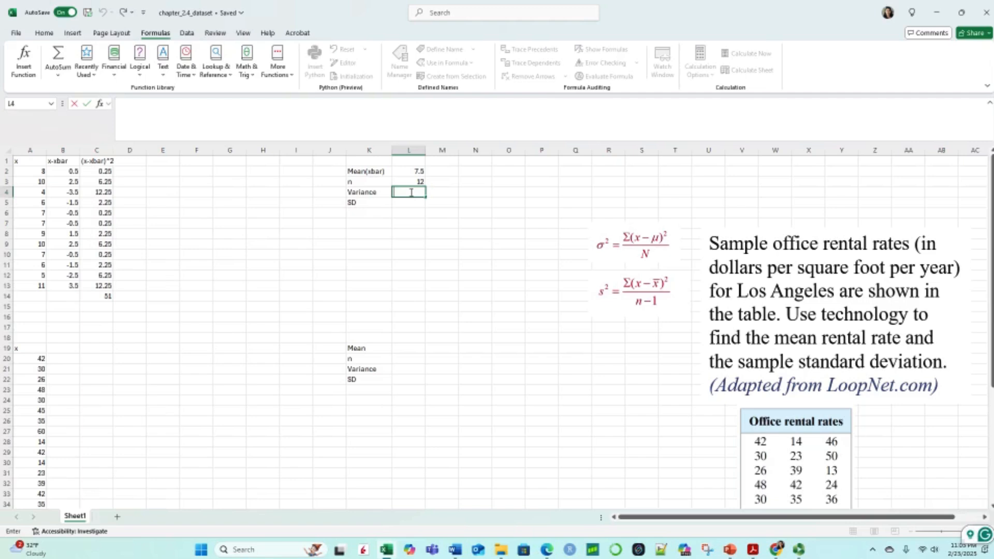
{"action": "left_click", "coordinate": [415, 192]}
{"action": "type", "text": "="}
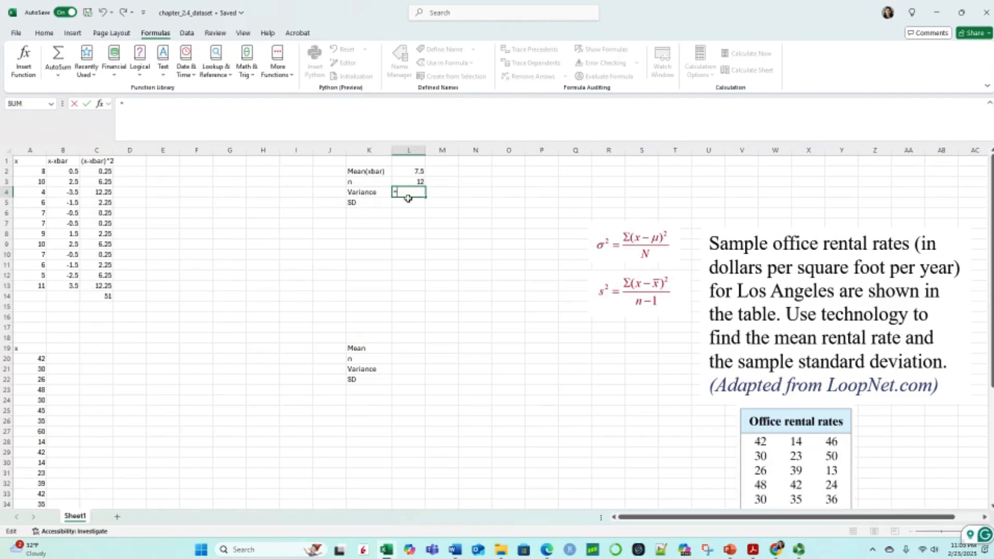
{"action": "left_click", "coordinate": [109, 296]}
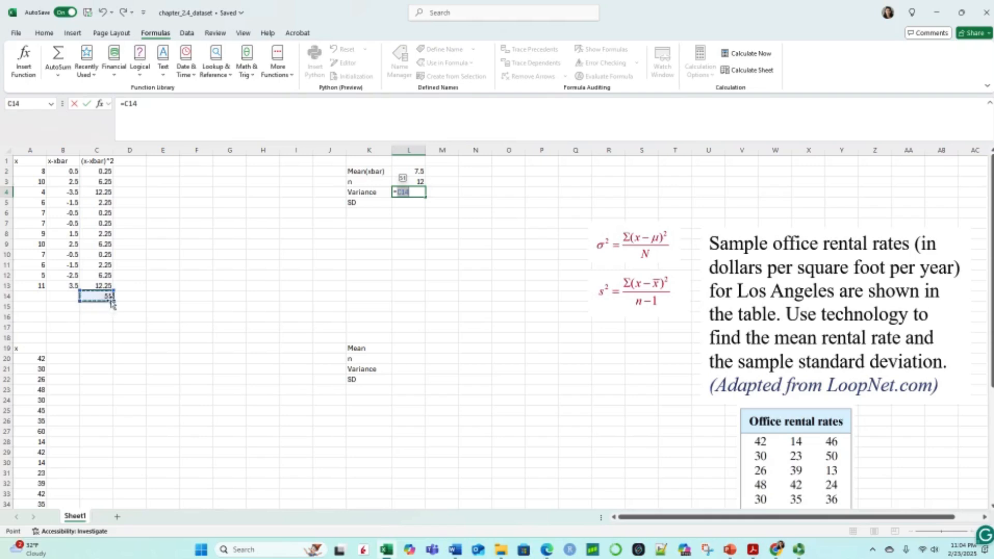
{"action": "type", "text": "/"}
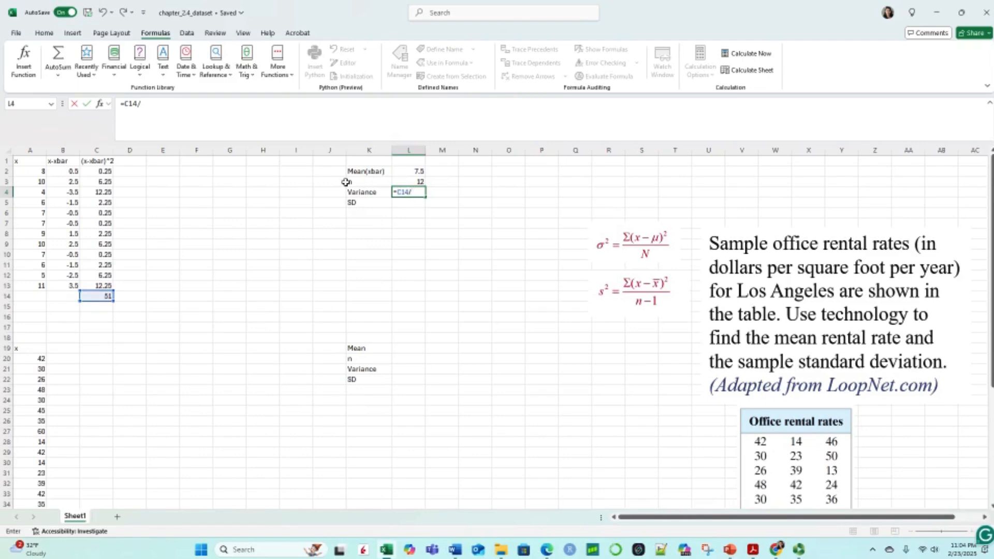
{"action": "left_click", "coordinate": [422, 182]}
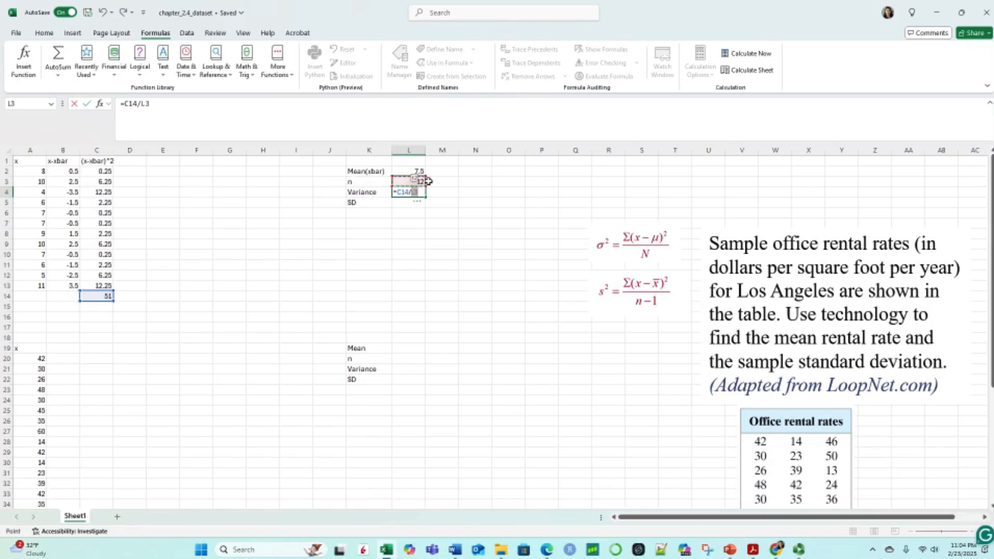
{"action": "type", "text": "-1"}
{"action": "type", "text": "("}
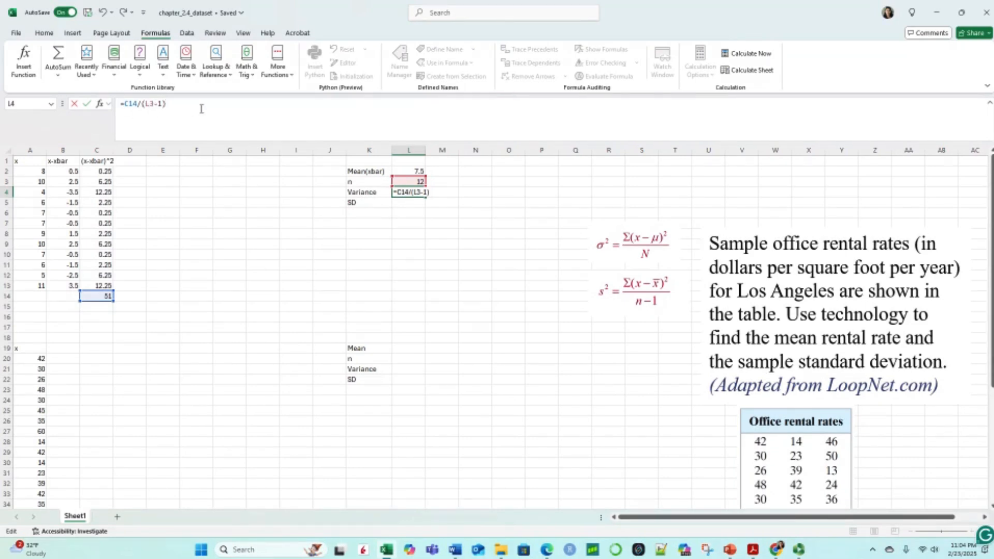
{"action": "key", "text": "Return"}
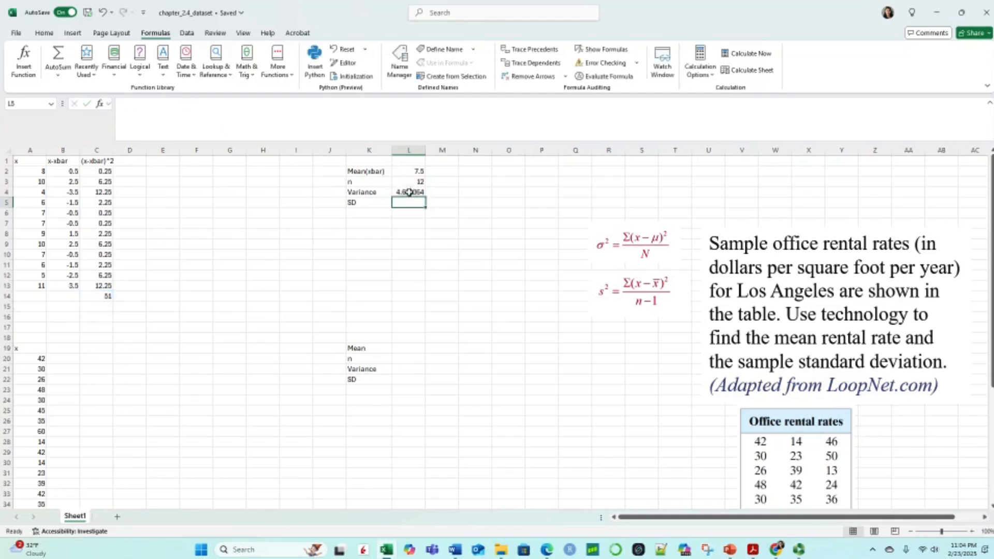
Step: Wrap the variance formula in L4 in ROUND with 2 decimal places, so it reads =ROUND(C14/(L3-1),2)
{"action": "left_click", "coordinate": [412, 195]}
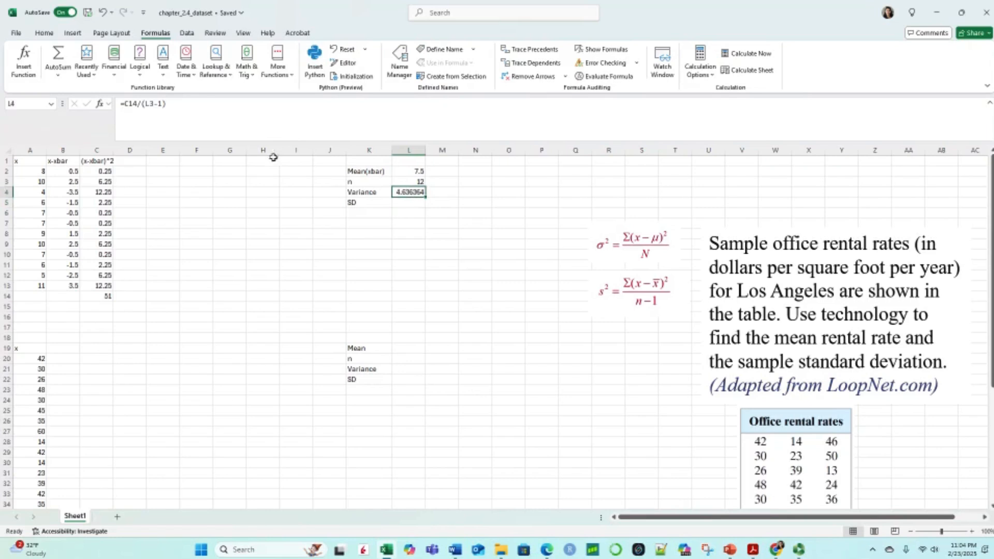
{"action": "left_click", "coordinate": [123, 106]}
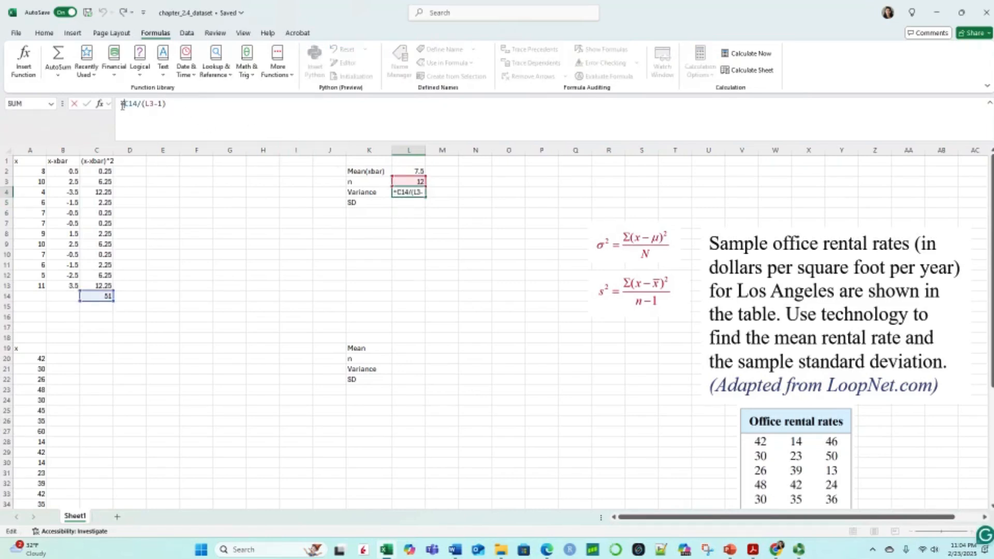
{"action": "type", "text": "roun"}
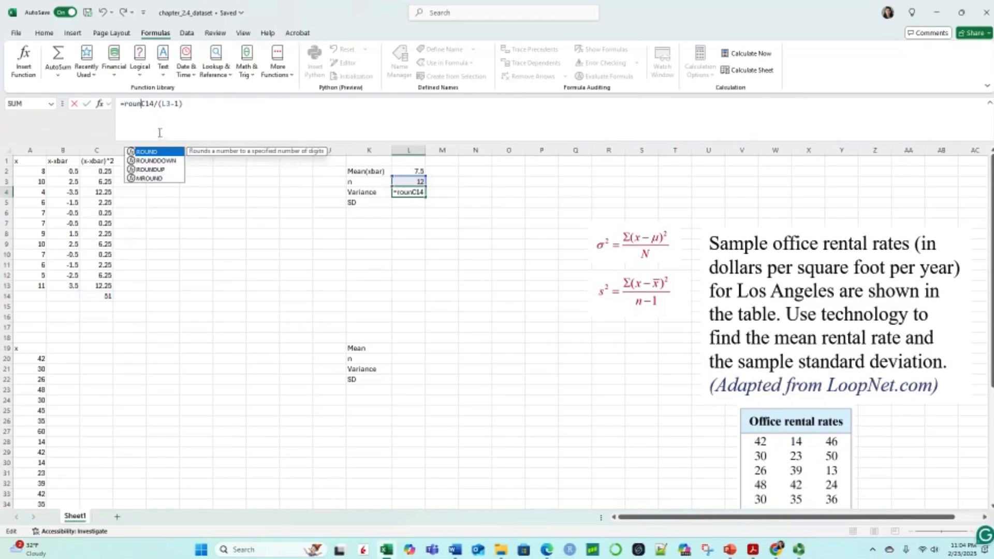
{"action": "double_click", "coordinate": [155, 152]}
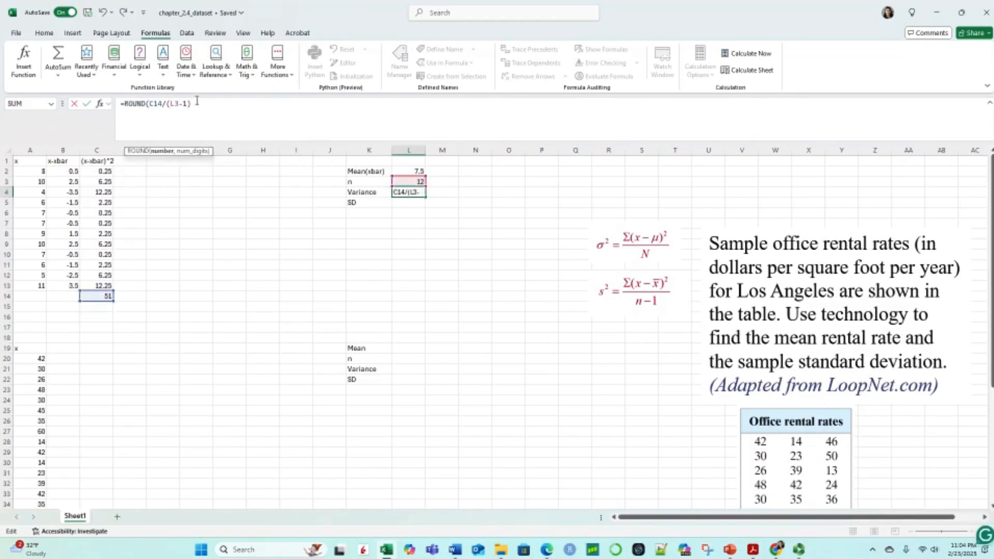
{"action": "type", "text": ",2)"}
{"action": "key", "text": "Return"}
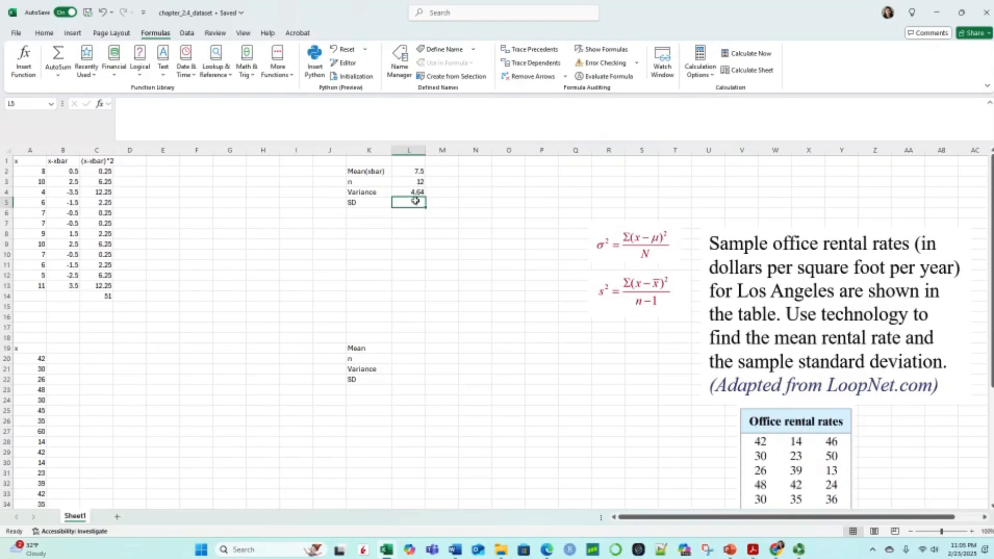
Step: Enter =SQRT(L4) in cell L5 to compute the standard deviation from the variance
{"action": "type", "text": "="}
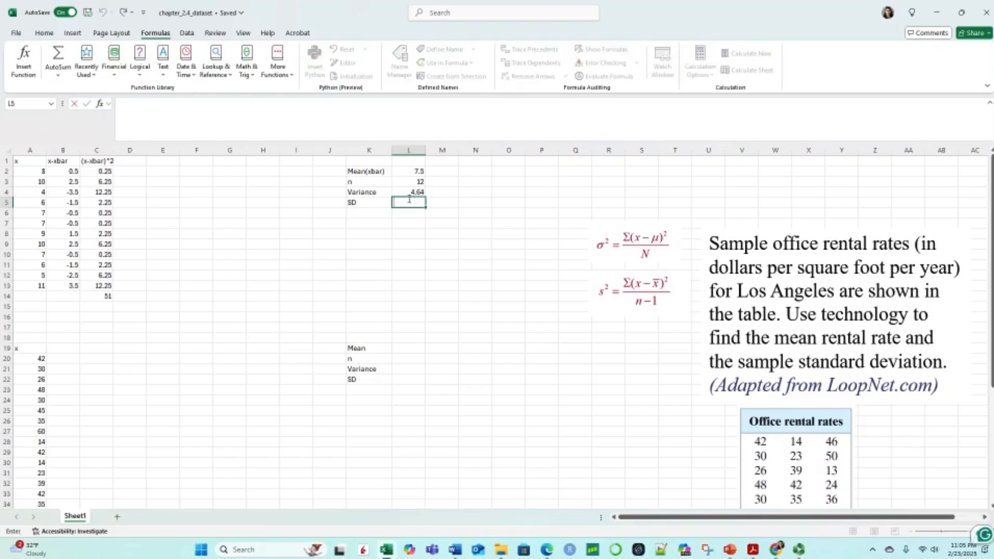
{"action": "type", "text": "sq"}
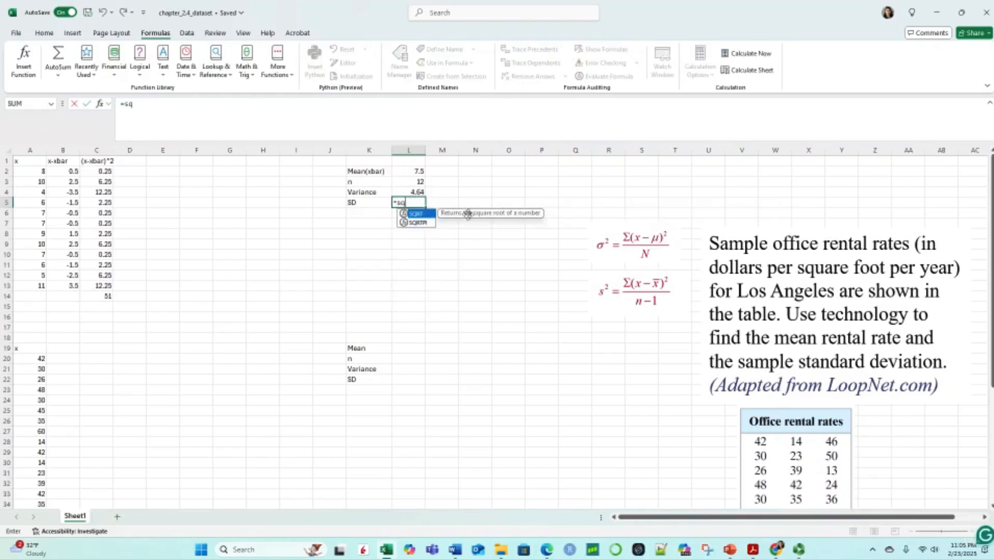
{"action": "double_click", "coordinate": [423, 214]}
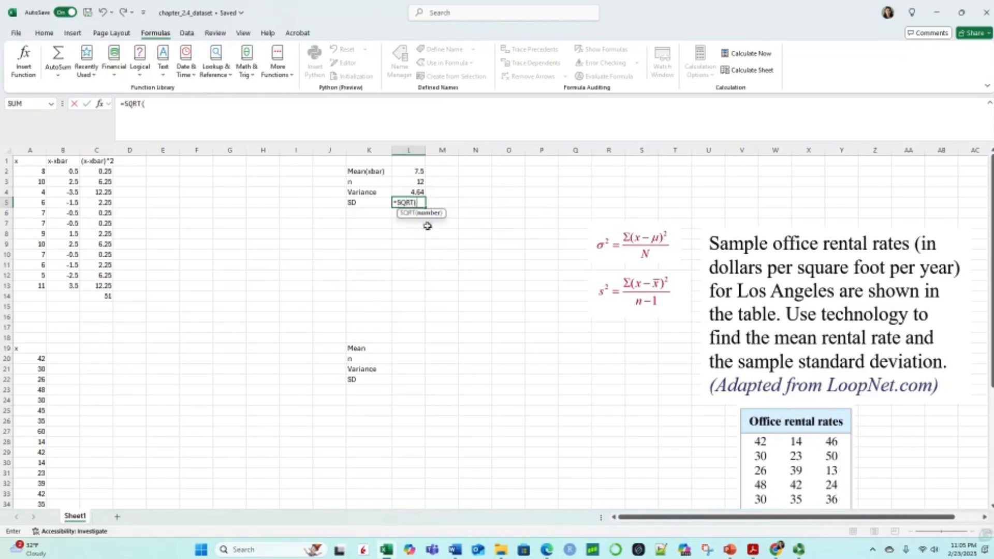
{"action": "left_click", "coordinate": [419, 192]}
{"action": "key", "text": "Return"}
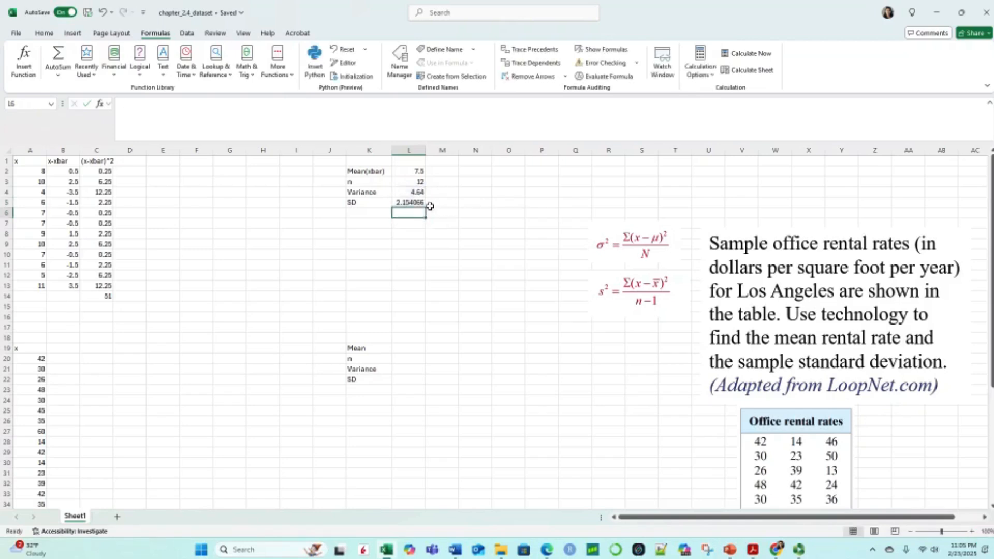
Step: Round the standard deviation in L5 to three decimal places with the formula =ROUND(SQRT(L4),3)
{"action": "left_click", "coordinate": [407, 202]}
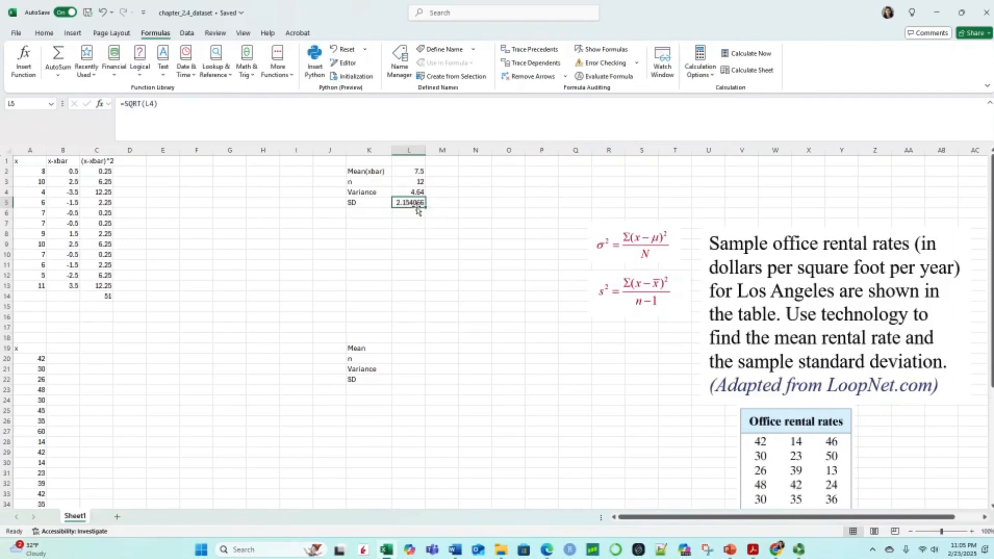
{"action": "left_click", "coordinate": [125, 103]}
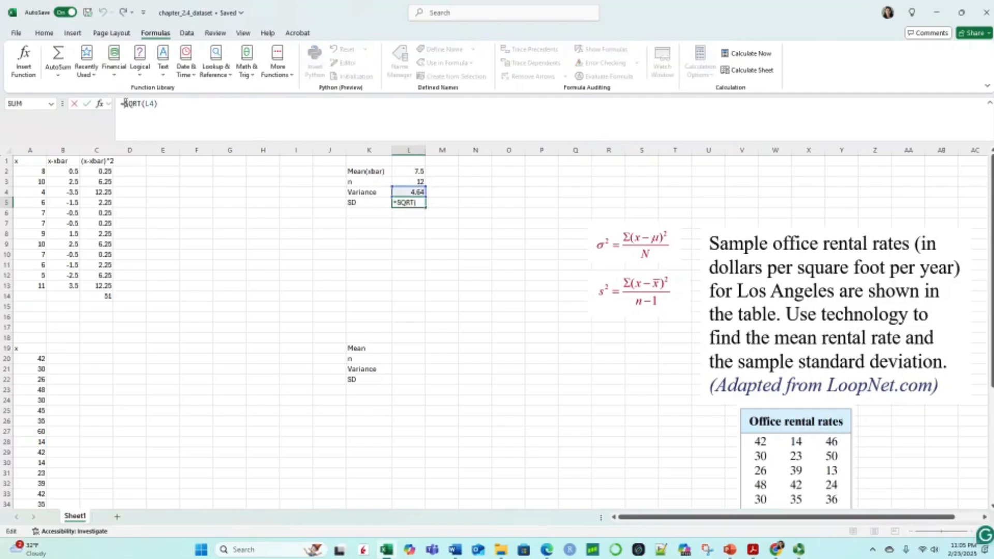
{"action": "type", "text": "roung"}
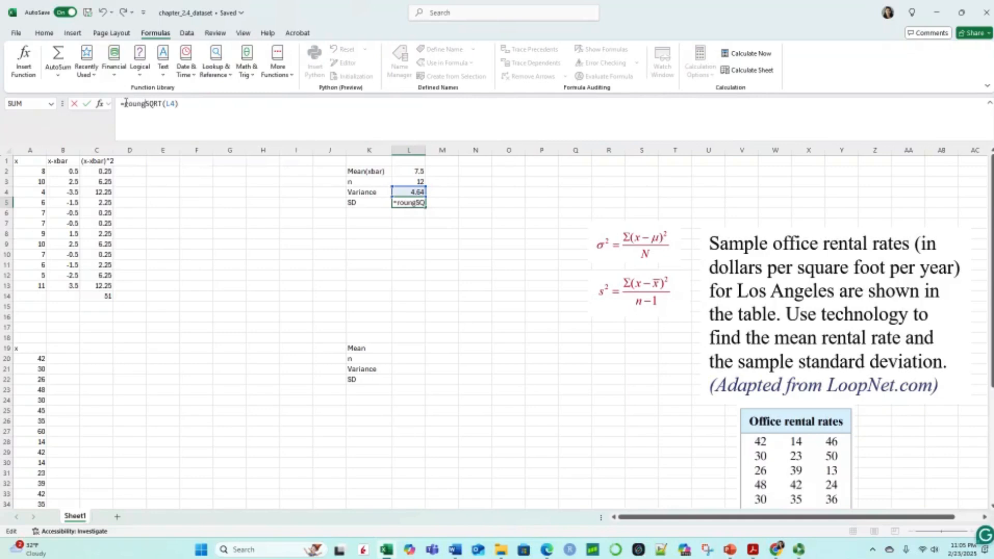
{"action": "key", "text": "BackSpace"}
{"action": "type", "text": "d"}
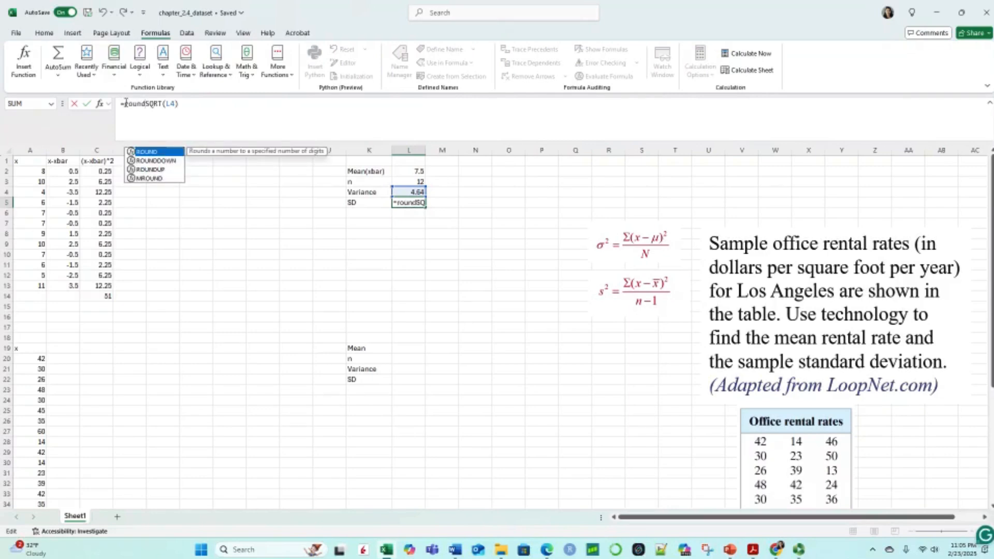
{"action": "double_click", "coordinate": [147, 151]}
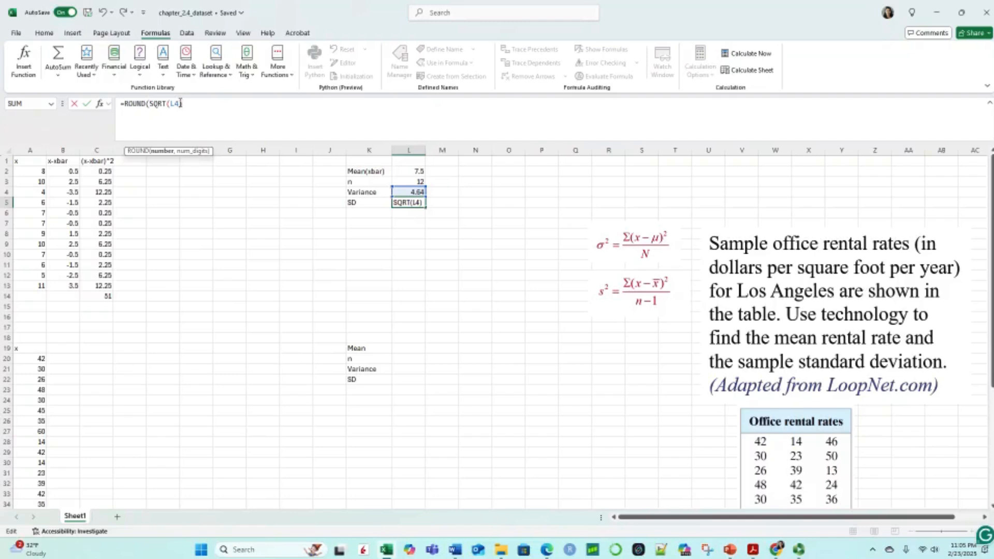
{"action": "type", "text": ",3"}
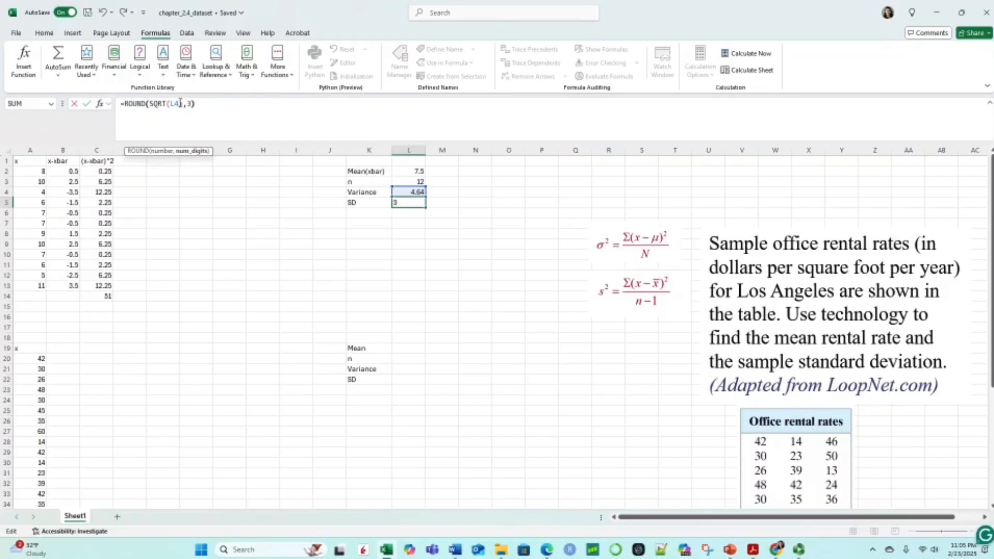
{"action": "type", "text": ")"}
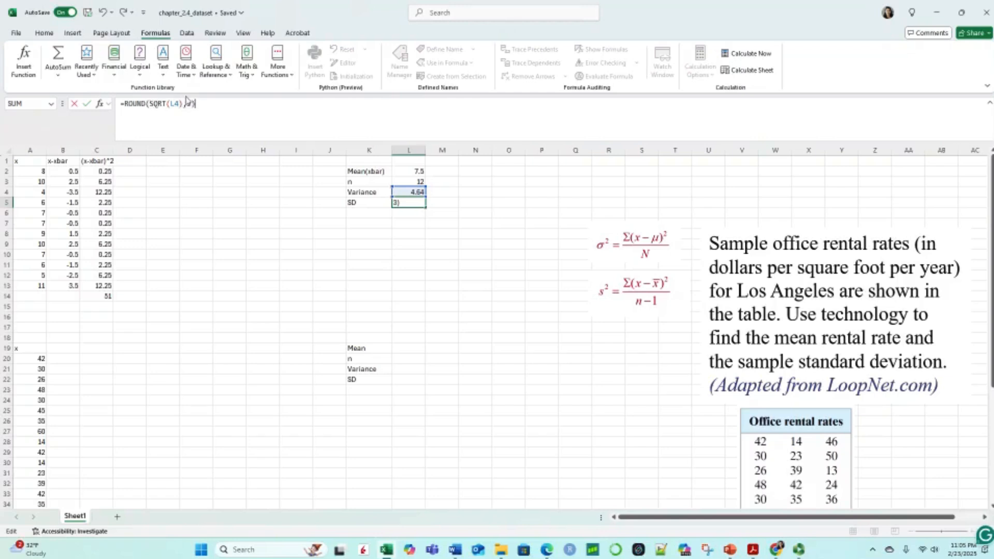
{"action": "key", "text": "Return"}
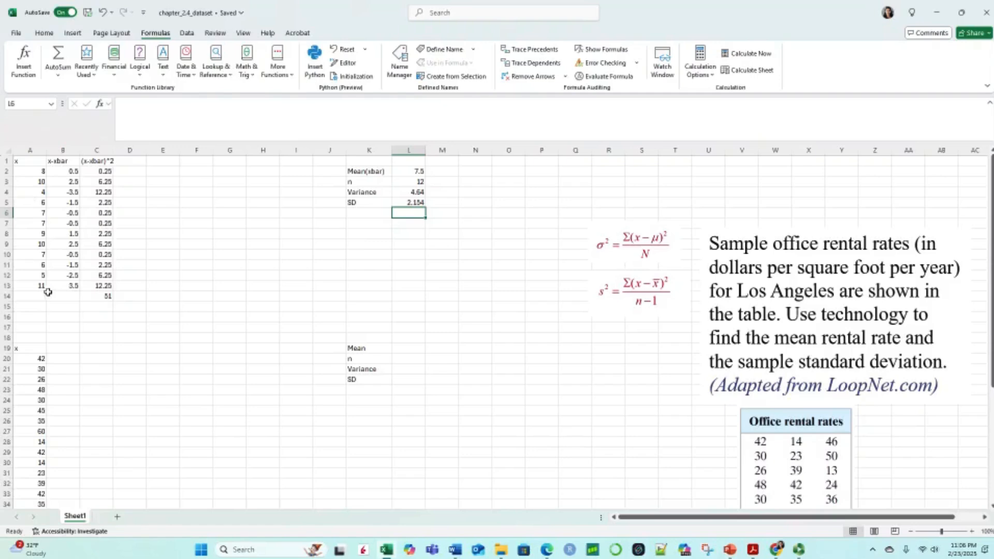
Step: Examine the Los Angeles office rental rates problem, its data table and the second data set starting at row 19
{"action": "scroll", "coordinate": [238, 233], "scroll_direction": "down", "scroll_amount": 1}
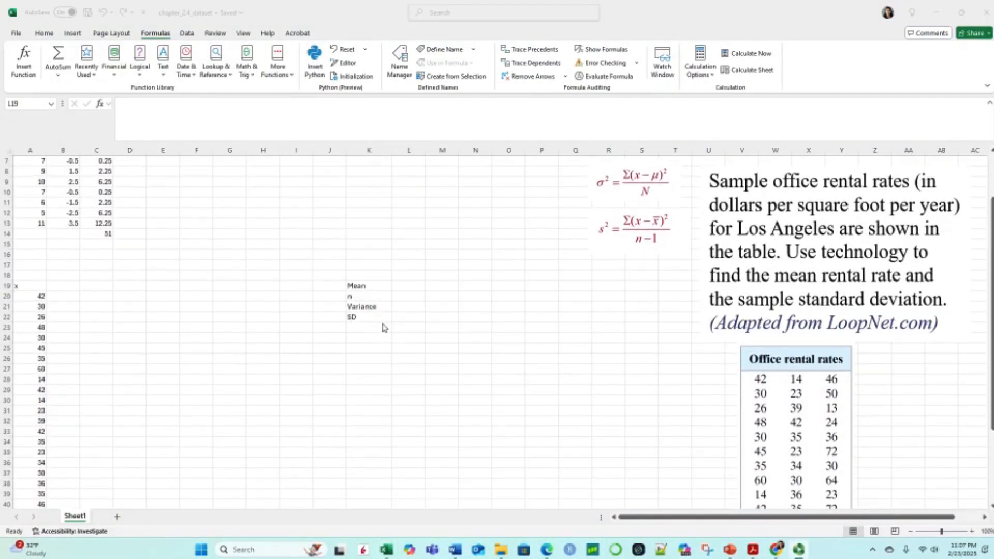
{"action": "scroll", "coordinate": [384, 327], "scroll_direction": "down", "scroll_amount": 1}
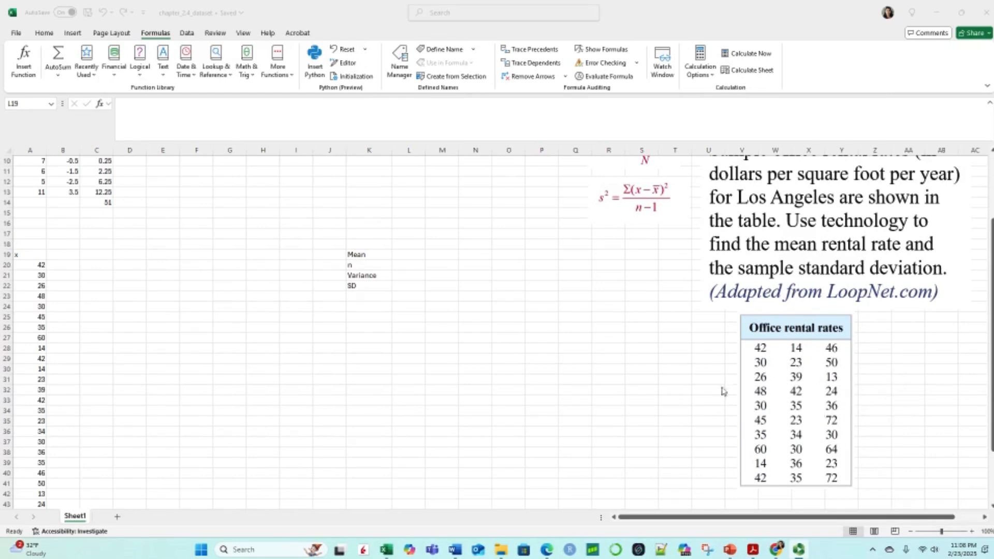
{"action": "scroll", "coordinate": [587, 343], "scroll_direction": "up", "scroll_amount": 2}
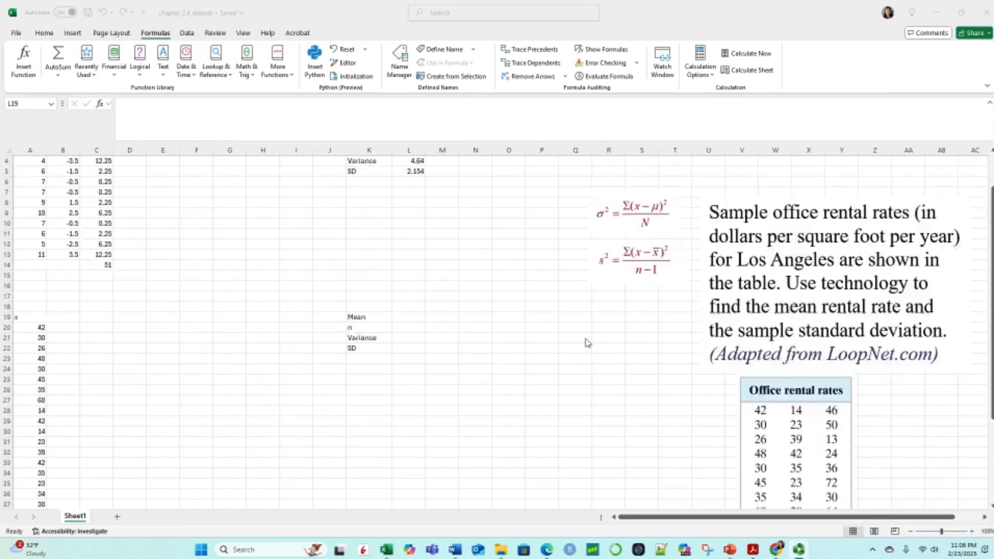
{"action": "scroll", "coordinate": [586, 343], "scroll_direction": "up", "scroll_amount": 1}
{"action": "scroll", "coordinate": [505, 364], "scroll_direction": "down", "scroll_amount": 2}
{"action": "scroll", "coordinate": [505, 362], "scroll_direction": "up", "scroll_amount": 2}
{"action": "scroll", "coordinate": [506, 362], "scroll_direction": "down", "scroll_amount": 2}
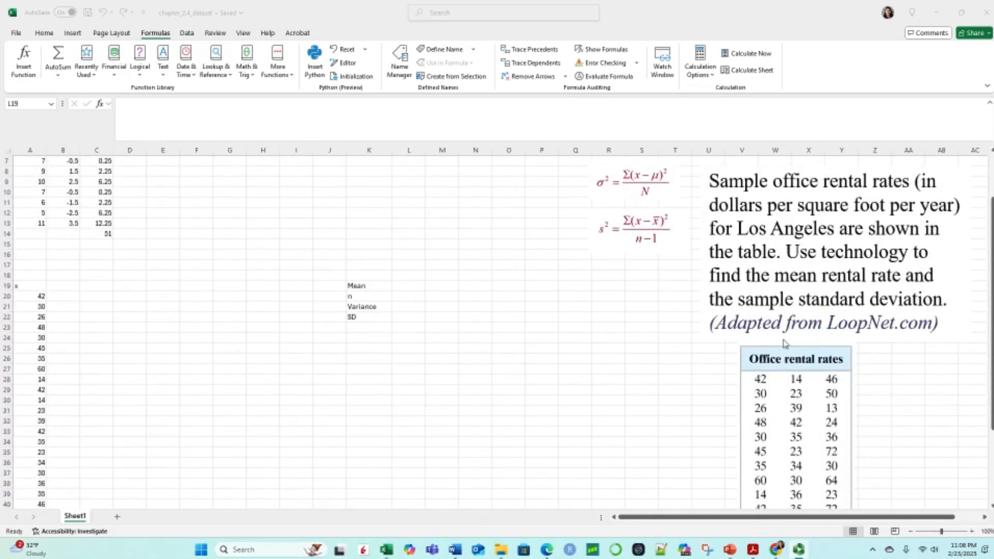
{"action": "scroll", "coordinate": [787, 342], "scroll_direction": "up", "scroll_amount": 1}
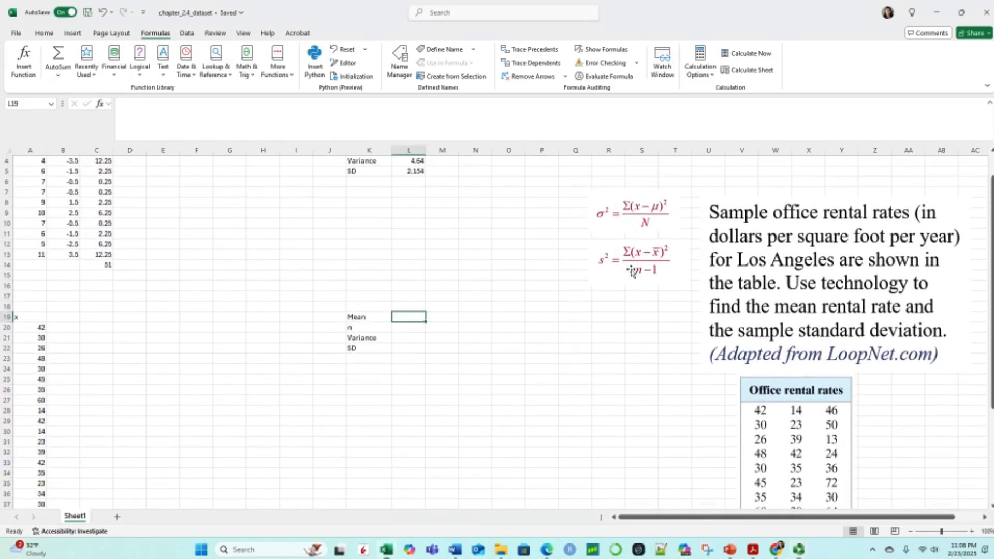
{"action": "left_click", "coordinate": [637, 274]}
{"action": "left_click", "coordinate": [670, 318]}
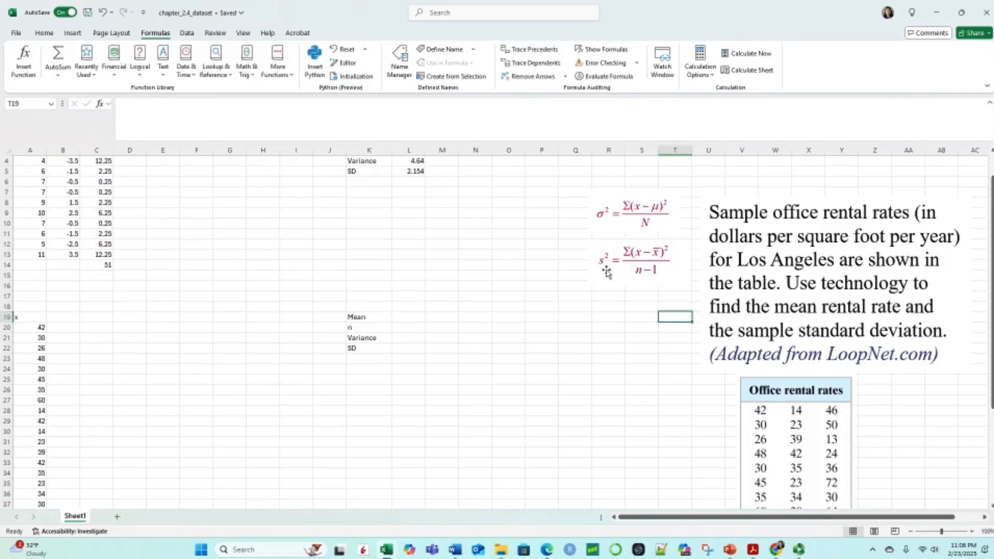
{"action": "scroll", "coordinate": [801, 412], "scroll_direction": "down", "scroll_amount": 2}
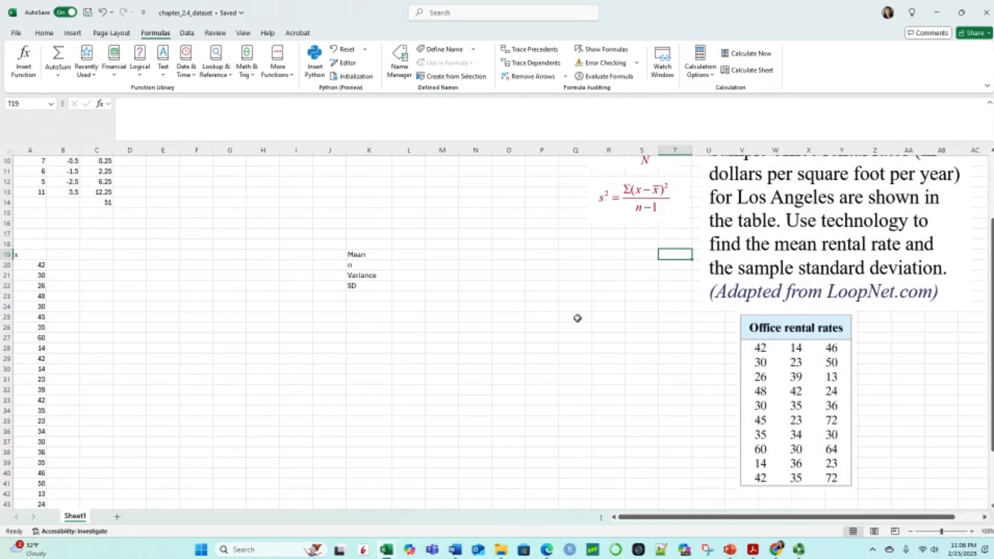
{"action": "scroll", "coordinate": [449, 359], "scroll_direction": "up", "scroll_amount": 2}
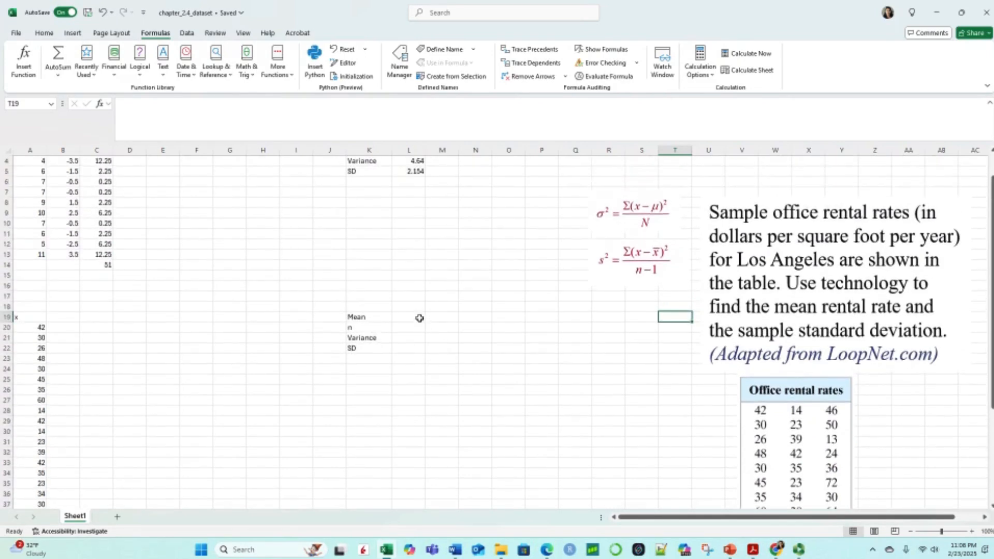
Step: Compute the mean of the office rental rates in L19 with an AVERAGE formula over A20:A49
{"action": "left_click", "coordinate": [416, 315]}
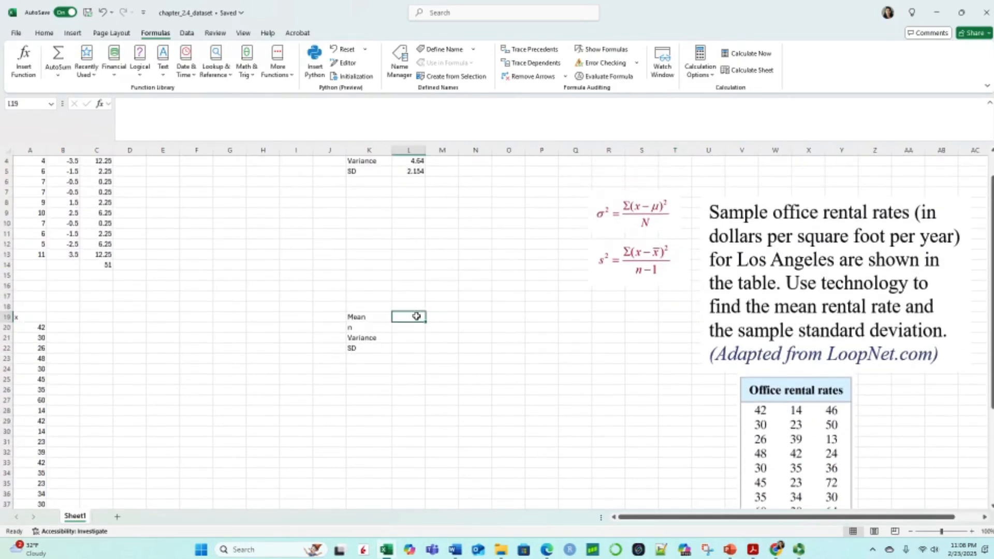
{"action": "type", "text": "="}
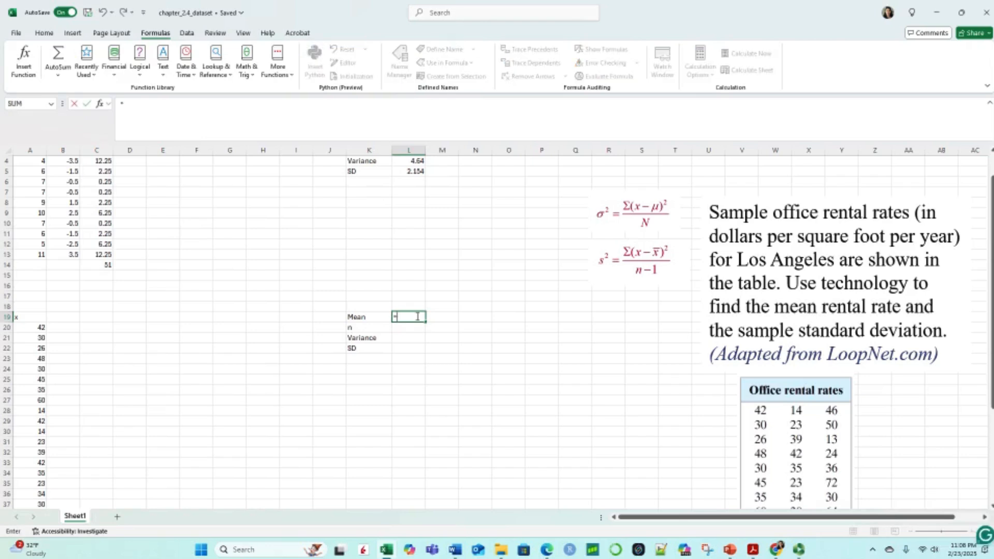
{"action": "type", "text": "ave"}
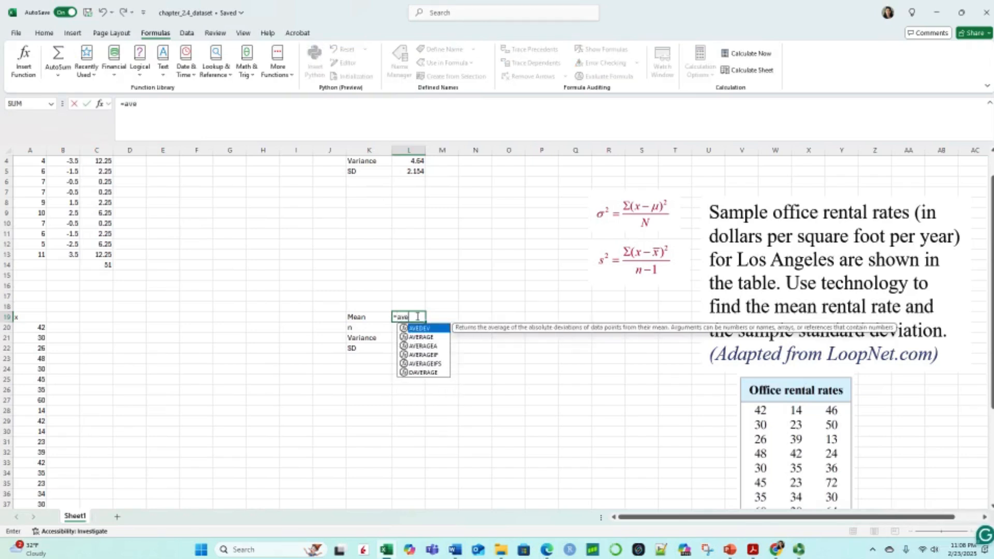
{"action": "double_click", "coordinate": [419, 337]}
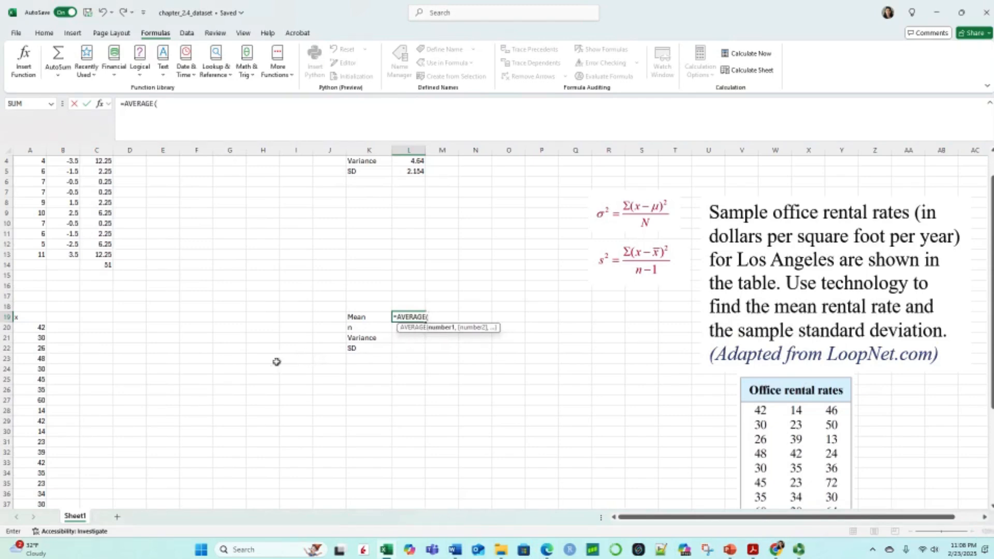
{"action": "scroll", "coordinate": [262, 358], "scroll_direction": "down", "scroll_amount": 2}
{"action": "scroll", "coordinate": [261, 359], "scroll_direction": "down", "scroll_amount": 1}
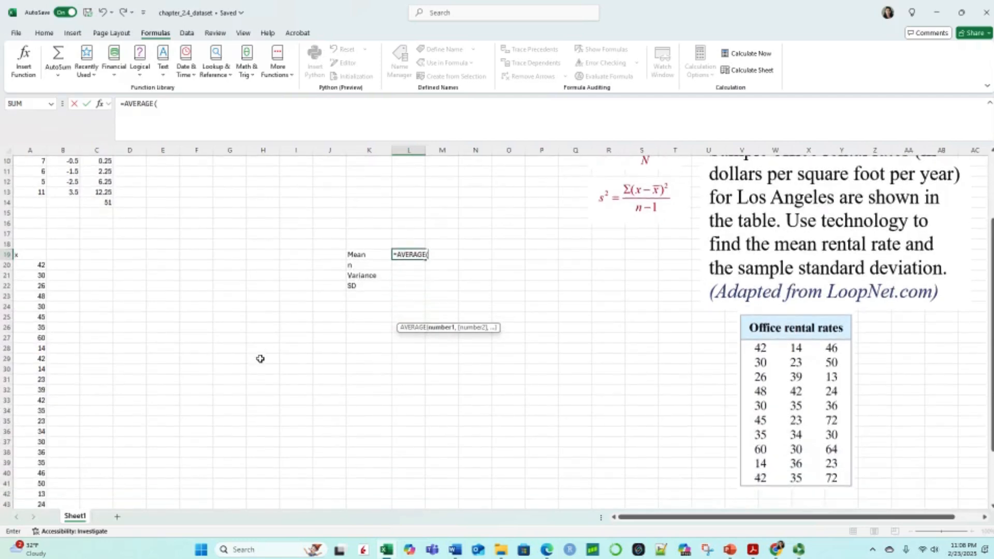
{"action": "scroll", "coordinate": [261, 358], "scroll_direction": "down", "scroll_amount": 1}
{"action": "scroll", "coordinate": [260, 359], "scroll_direction": "up", "scroll_amount": 1}
{"action": "scroll", "coordinate": [261, 358], "scroll_direction": "down", "scroll_amount": 2}
{"action": "scroll", "coordinate": [261, 358], "scroll_direction": "up", "scroll_amount": 2}
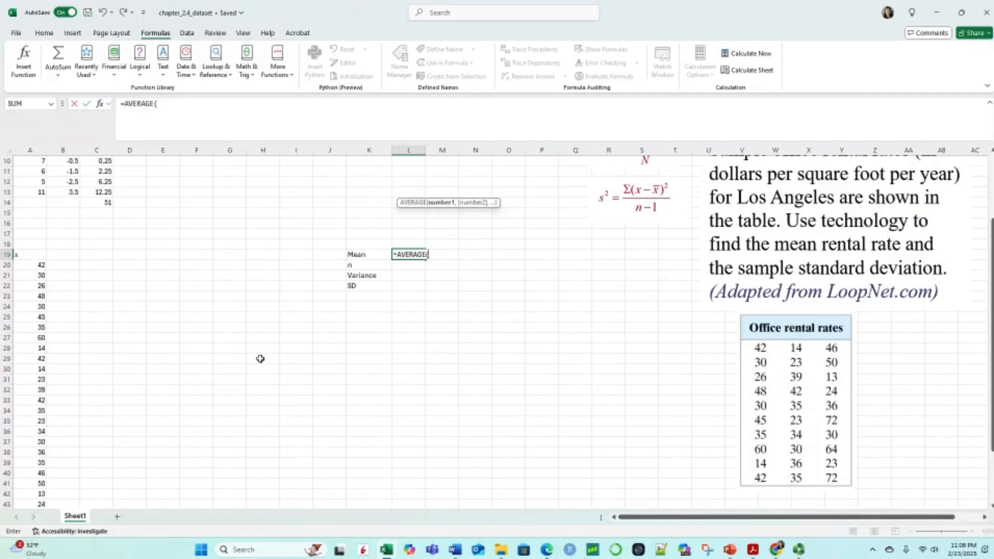
{"action": "left_click", "coordinate": [34, 265]}
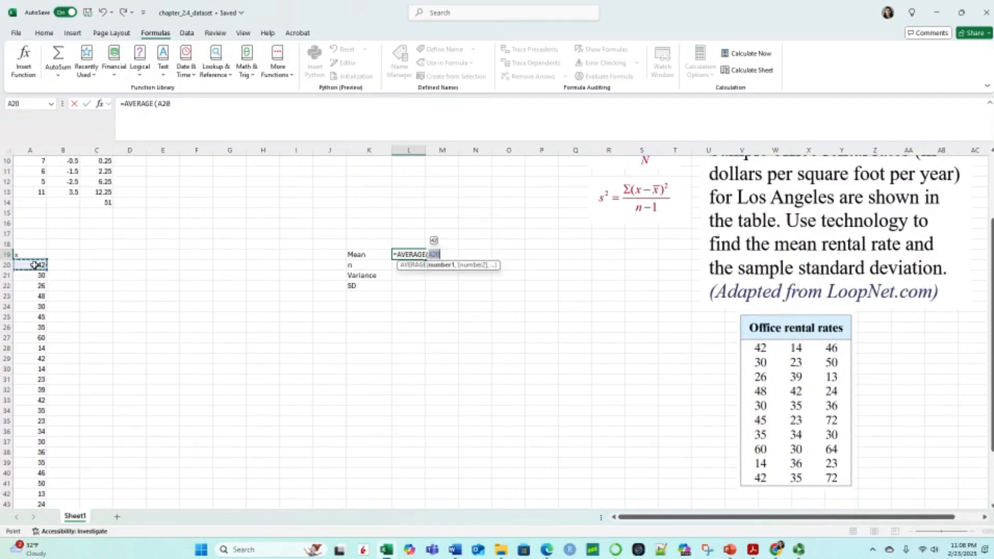
{"action": "mouse_move", "coordinate": [46, 271]}
{"action": "left_mouse_down"}
{"action": "mouse_move", "coordinate": [52, 520]}
{"action": "mouse_move", "coordinate": [60, 484]}
{"action": "mouse_move", "coordinate": [44, 262]}
{"action": "mouse_move", "coordinate": [34, 270]}
{"action": "left_mouse_up"}
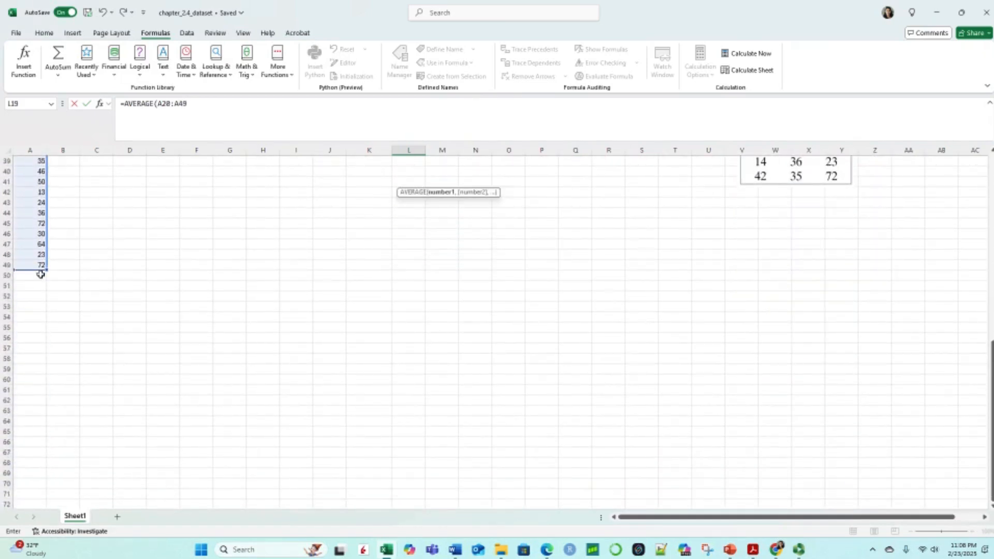
{"action": "key", "text": "Return"}
Step: Compute the sample size n in L20 with a COUNT formula over the rental rates A20:A49
{"action": "scroll", "coordinate": [489, 301], "scroll_direction": "up", "scroll_amount": 2}
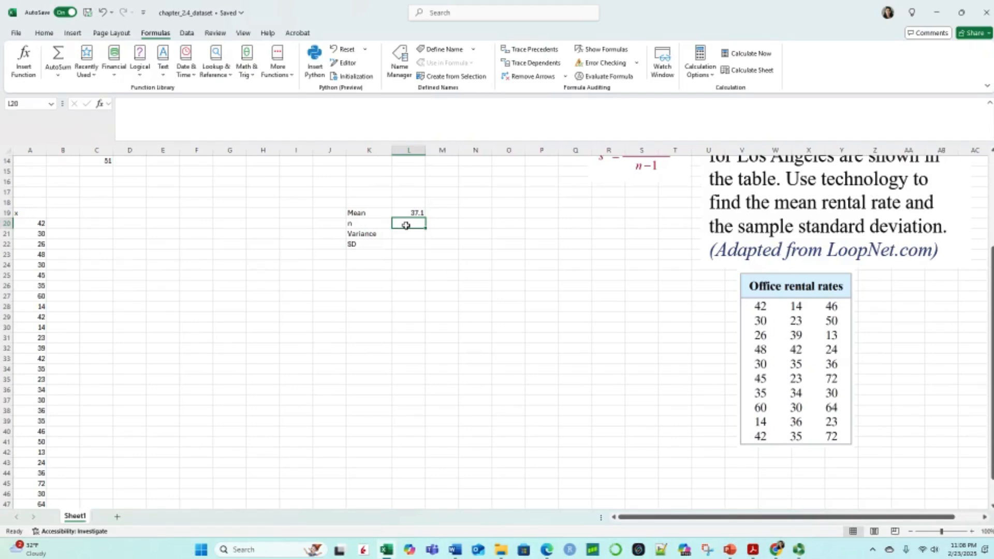
{"action": "type", "text": "="}
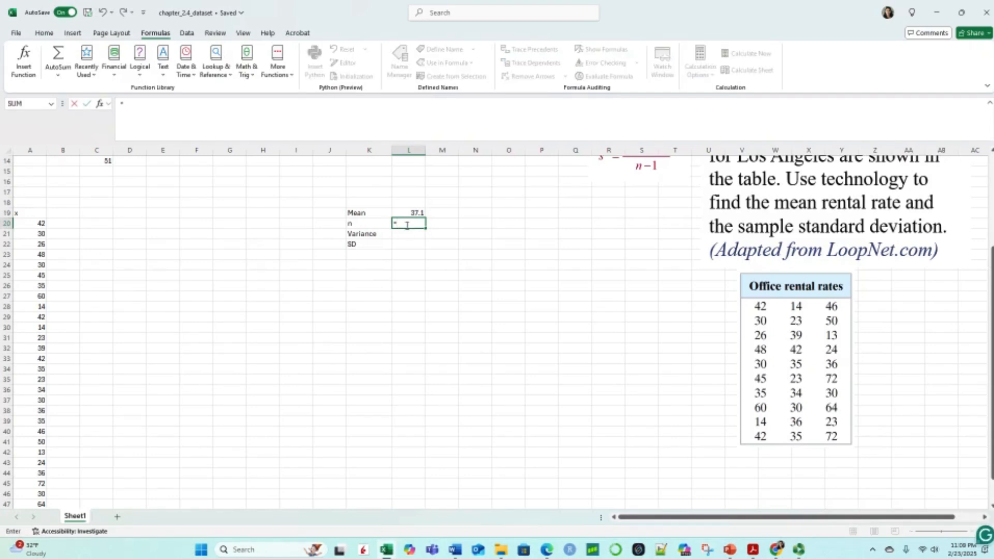
{"action": "type", "text": "cou"}
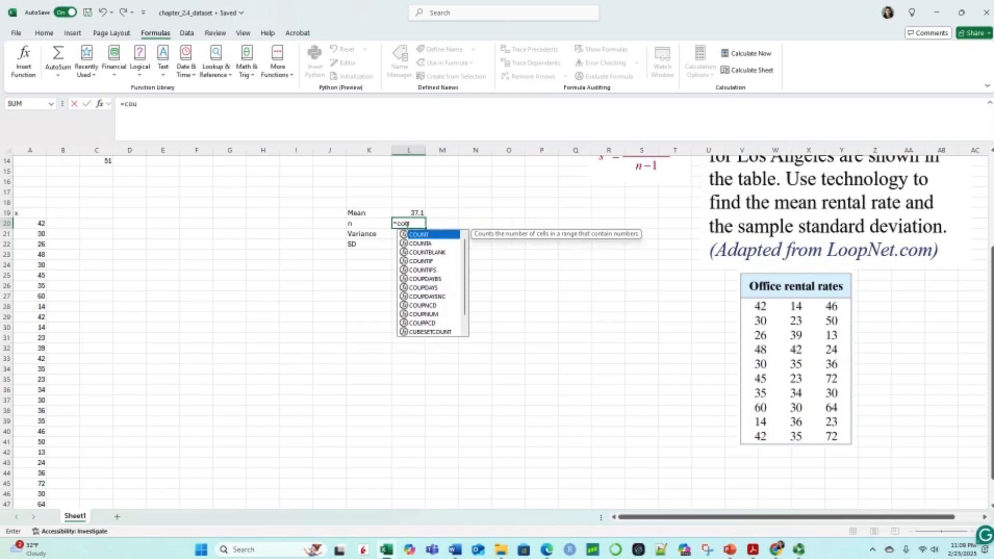
{"action": "key", "text": "Tab"}
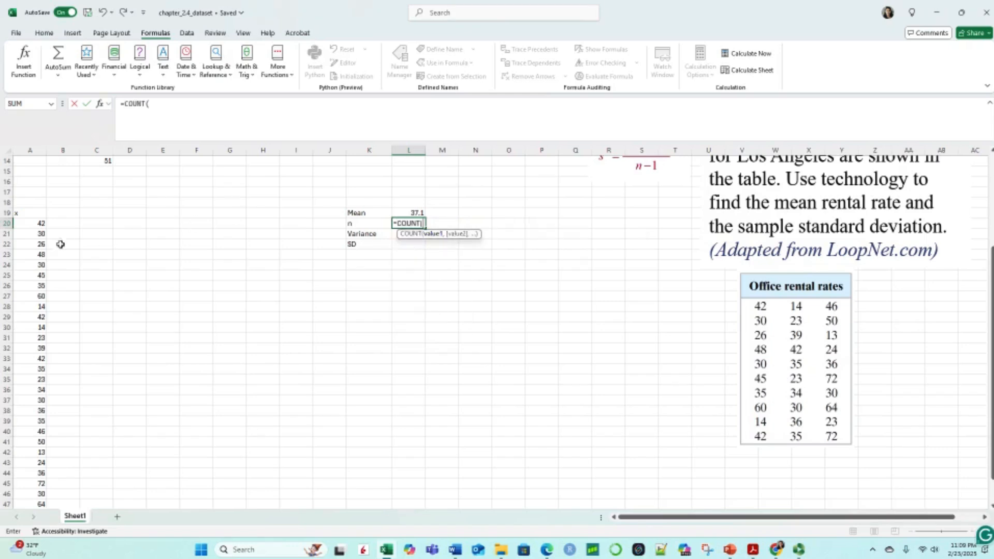
{"action": "left_click", "coordinate": [34, 224]}
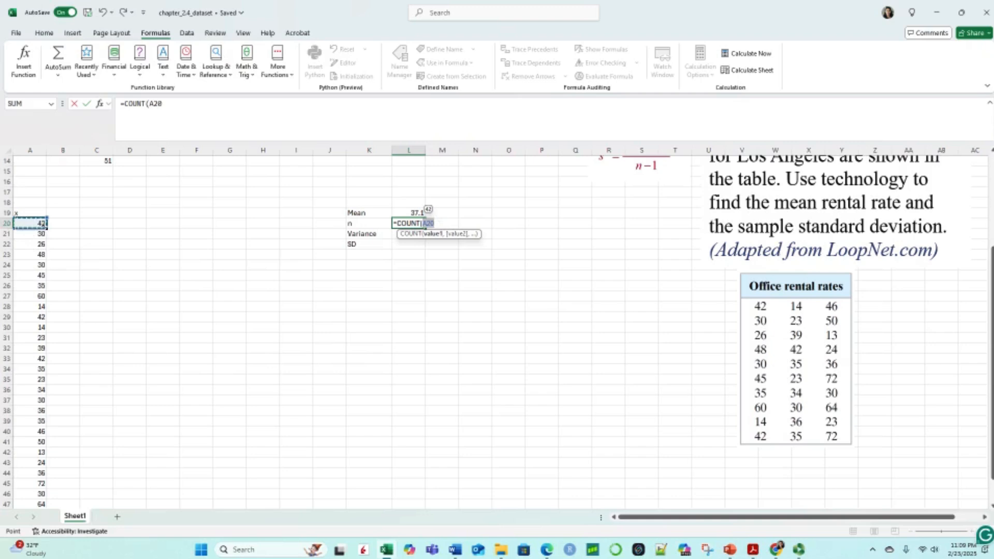
{"action": "left_click_drag", "start_coordinate": [44, 224], "coordinate": [49, 386]}
{"action": "key", "text": "Return"}
Step: Copy the column headings x-xbar and (x-xbar)^2 from B1 and C1 to B19 and C19
{"action": "scroll", "coordinate": [396, 344], "scroll_direction": "up", "scroll_amount": 2}
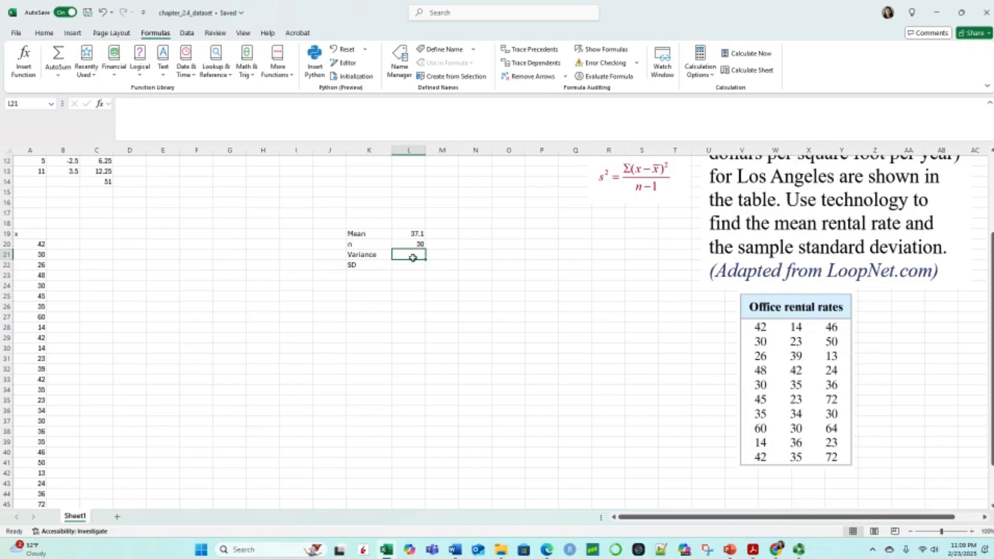
{"action": "scroll", "coordinate": [432, 311], "scroll_direction": "up", "scroll_amount": 4}
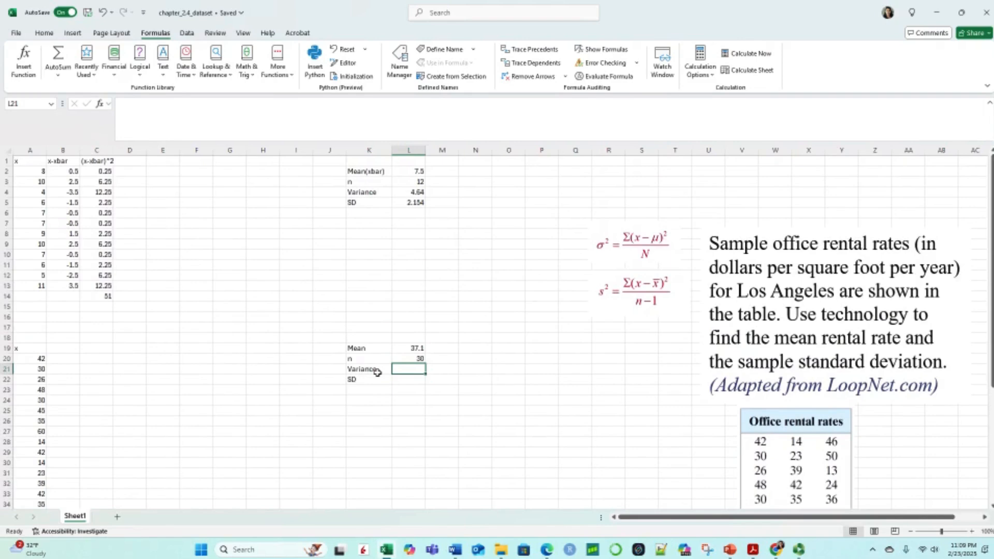
{"action": "left_click", "coordinate": [55, 161]}
{"action": "key", "text": "ctrl+c"}
{"action": "left_click", "coordinate": [68, 349]}
{"action": "key", "text": "ctrl+v"}
{"action": "left_click", "coordinate": [104, 159]}
{"action": "key", "text": "ctrl+c"}
{"action": "left_click", "coordinate": [96, 348]}
{"action": "key", "text": "ctrl+v"}
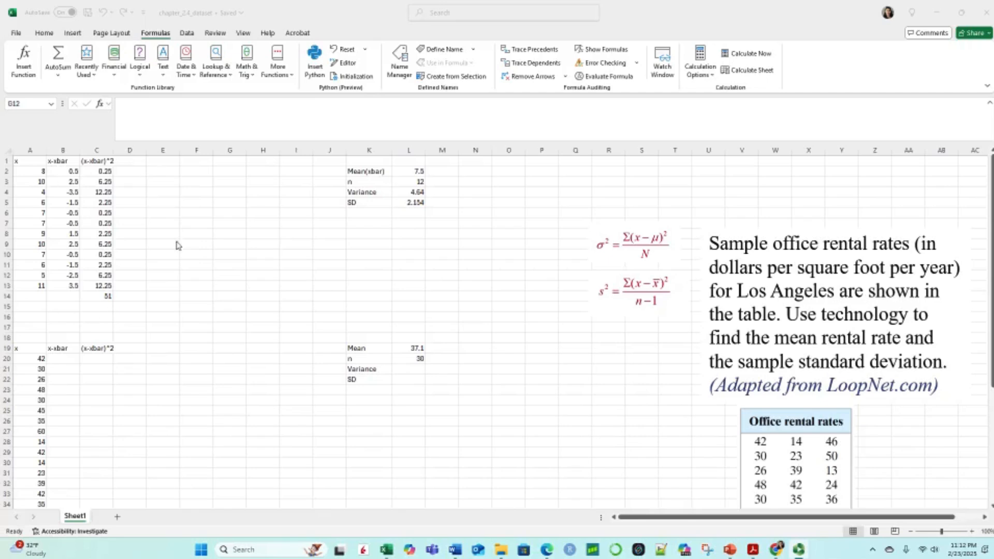
Step: Copy the deviation formula from B2 to B20 and point its mean reference to L19, giving =A20-L19
{"action": "left_click", "coordinate": [73, 172]}
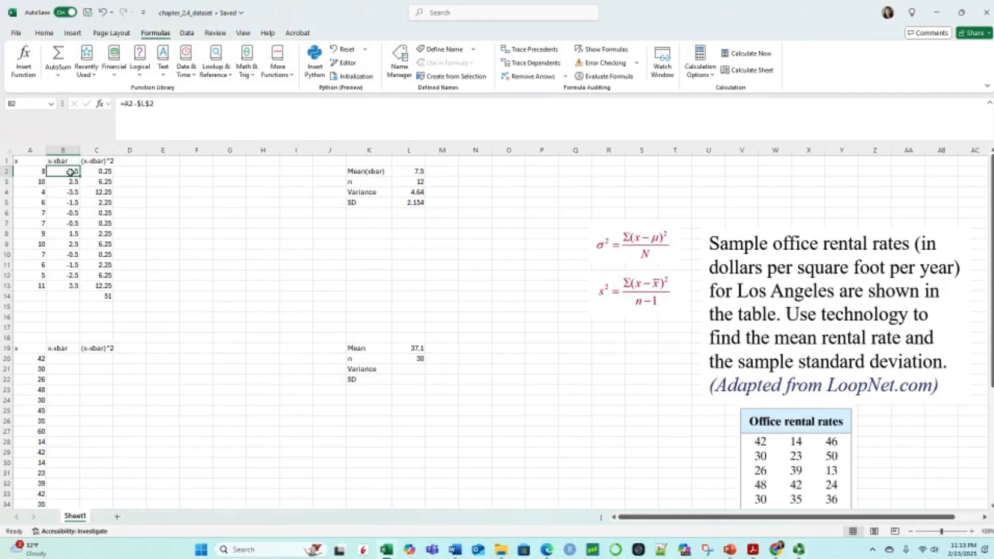
{"action": "key", "text": "ctrl+c"}
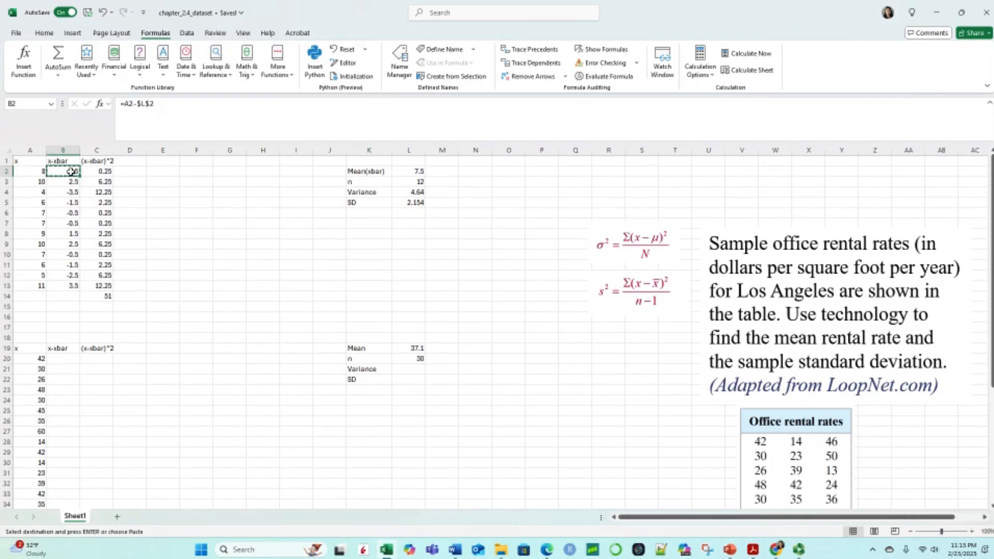
{"action": "left_click", "coordinate": [63, 359]}
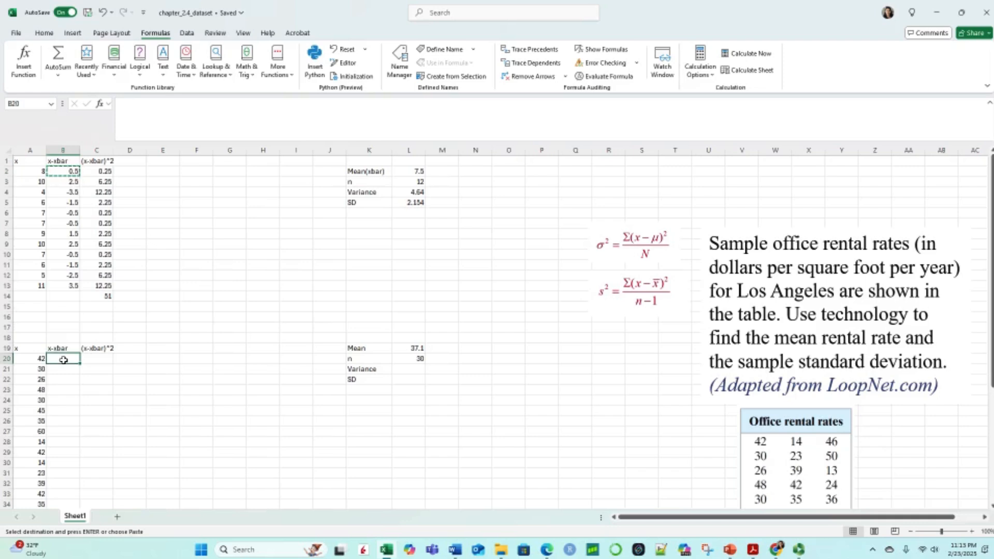
{"action": "key", "text": "ctrl+v"}
{"action": "left_click", "coordinate": [138, 103]}
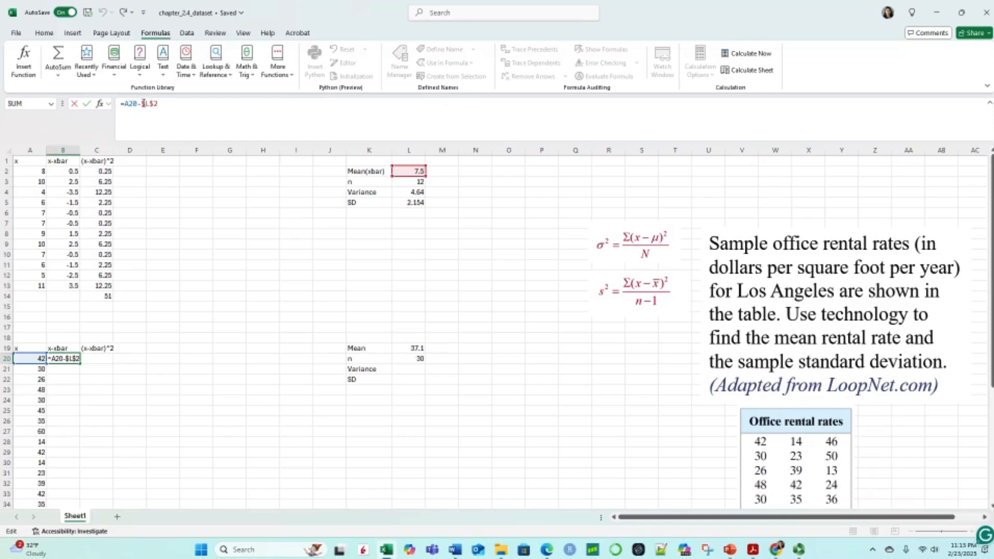
{"action": "left_click_drag", "start_coordinate": [142, 103], "coordinate": [157, 104]}
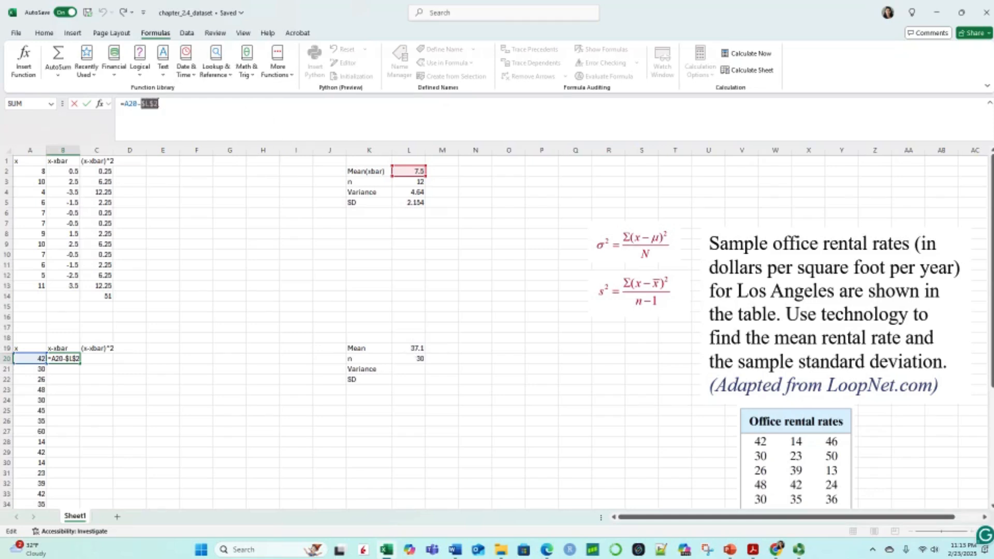
{"action": "left_click", "coordinate": [414, 350]}
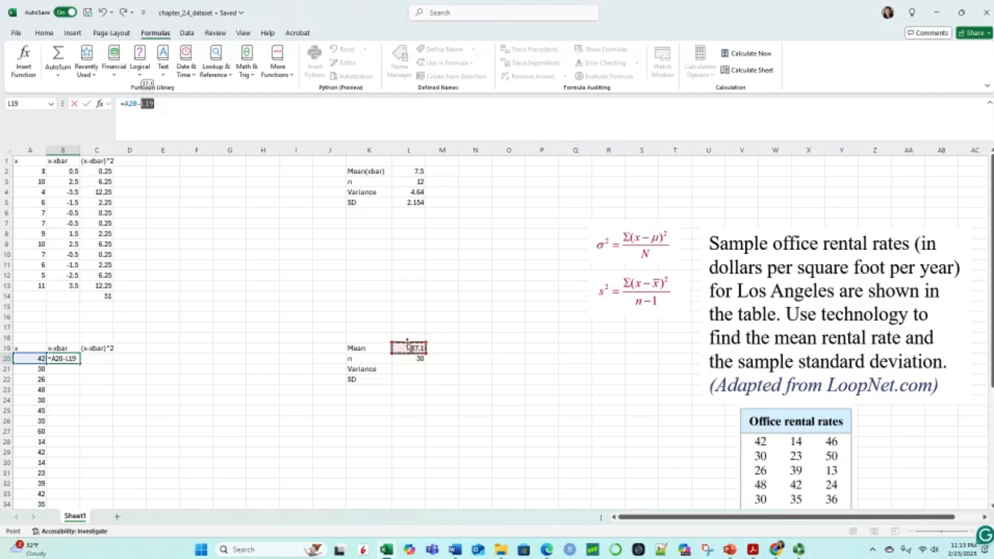
{"action": "key", "text": "Return"}
Step: Make the mean reference in B20 absolute so the formula reads =A20-$L$19
{"action": "left_click", "coordinate": [70, 359]}
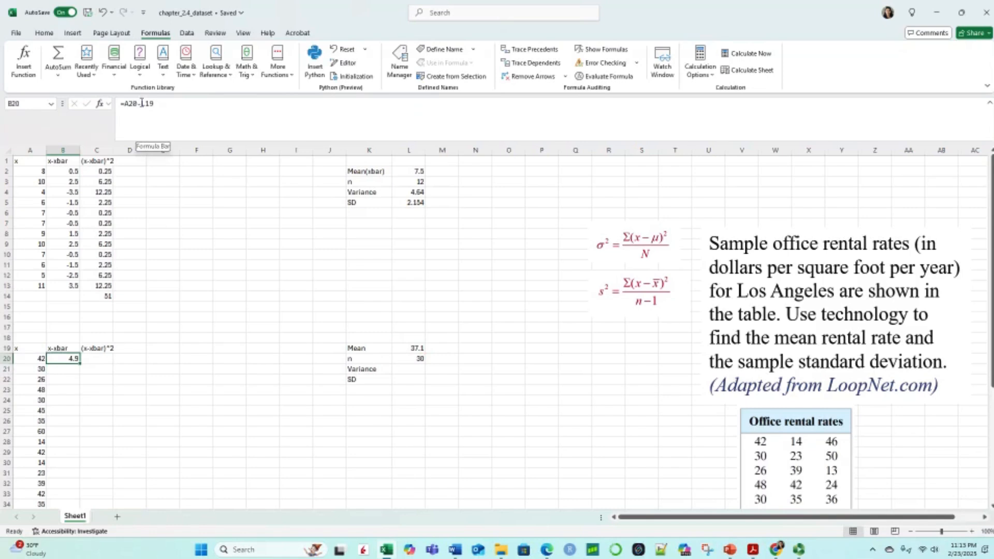
{"action": "left_click", "coordinate": [141, 103]}
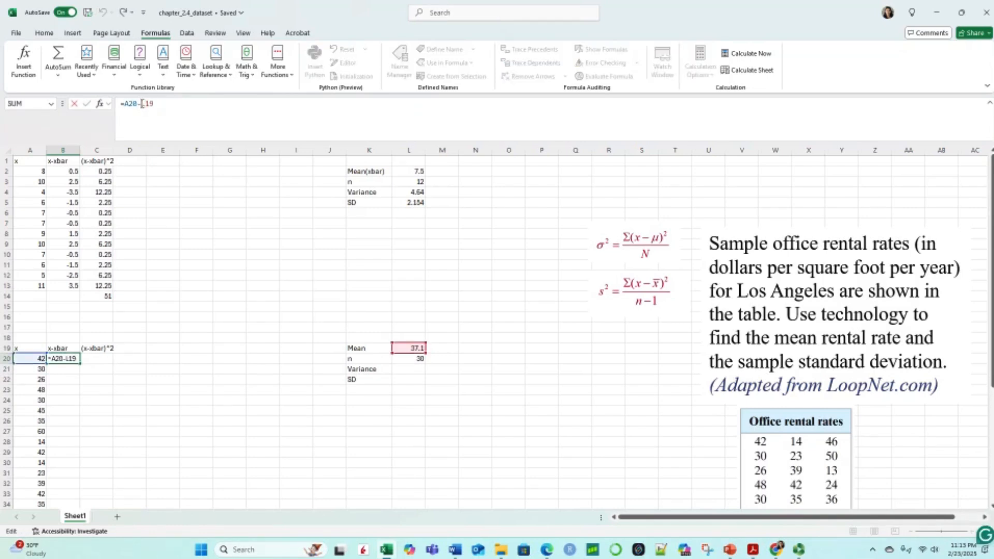
{"action": "type", "text": "$L$"}
{"action": "key", "text": "Return"}
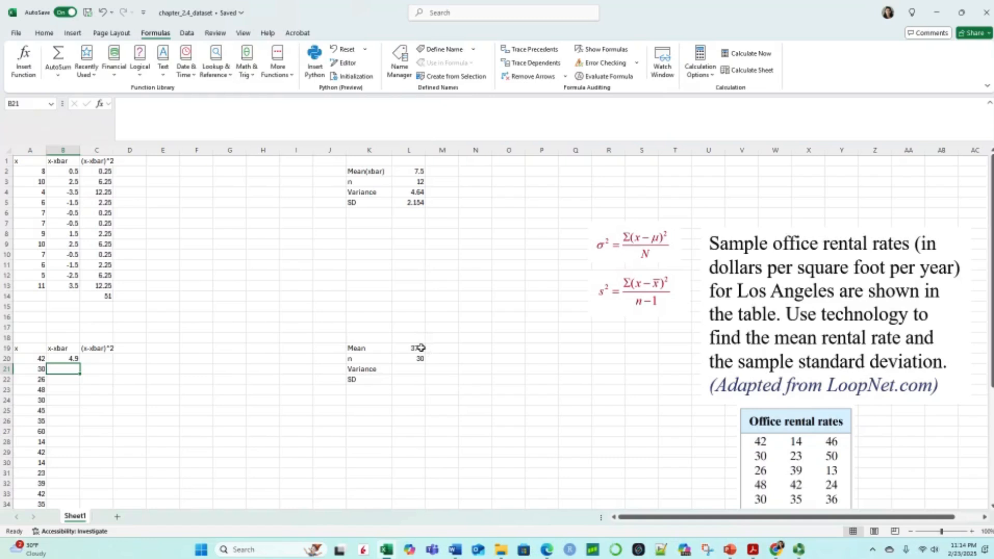
Step: Copy the squared deviation formula from C2 to C20 and check the formulas in B20 and C20
{"action": "left_click", "coordinate": [99, 359]}
{"action": "left_click", "coordinate": [104, 171]}
{"action": "key", "text": "ctrl+c"}
{"action": "left_click", "coordinate": [99, 358]}
{"action": "key", "text": "ctrl+v"}
{"action": "left_click", "coordinate": [118, 380]}
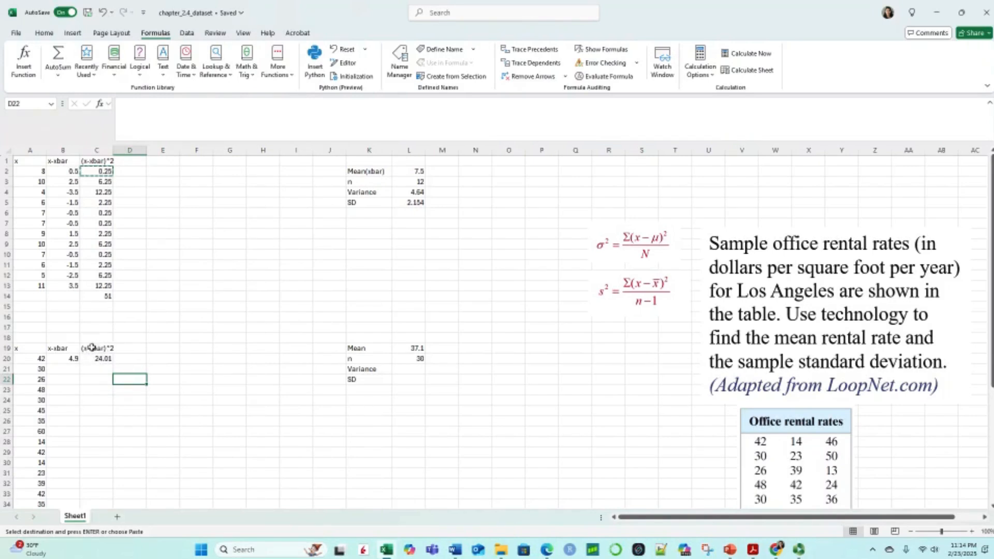
{"action": "left_click", "coordinate": [72, 358]}
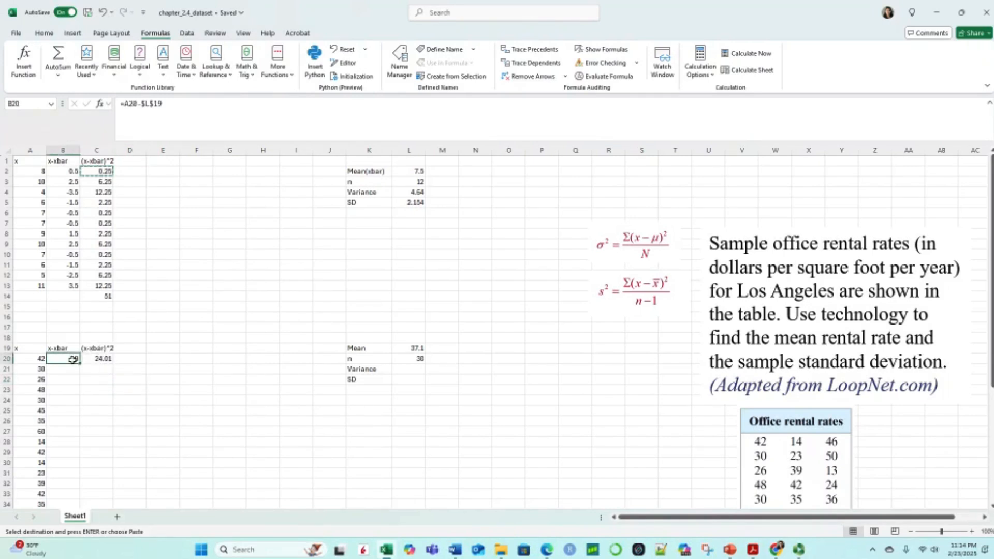
{"action": "left_click", "coordinate": [99, 359]}
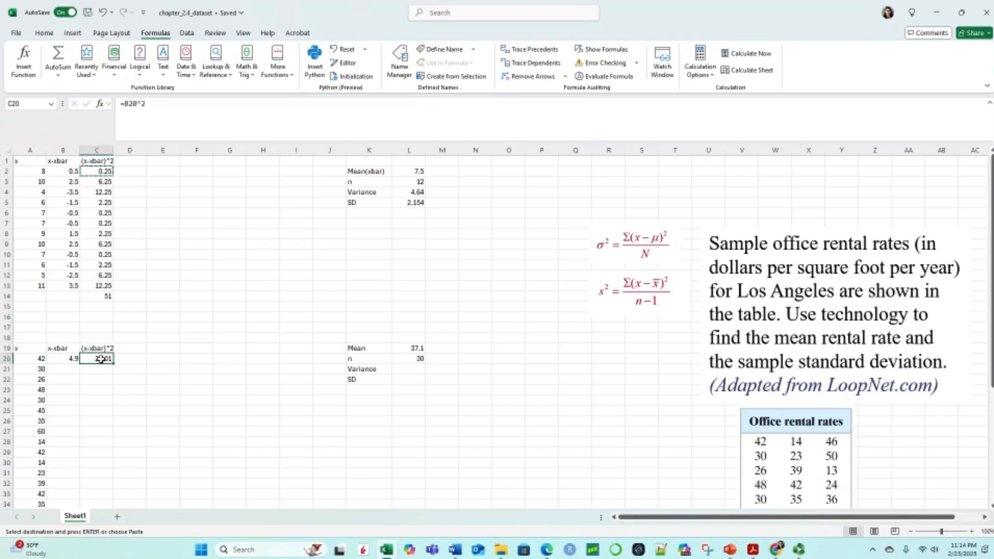
Step: Fill the deviation formula from B20 down to B49 for all rental rates
{"action": "scroll", "coordinate": [104, 360], "scroll_direction": "down", "scroll_amount": 5}
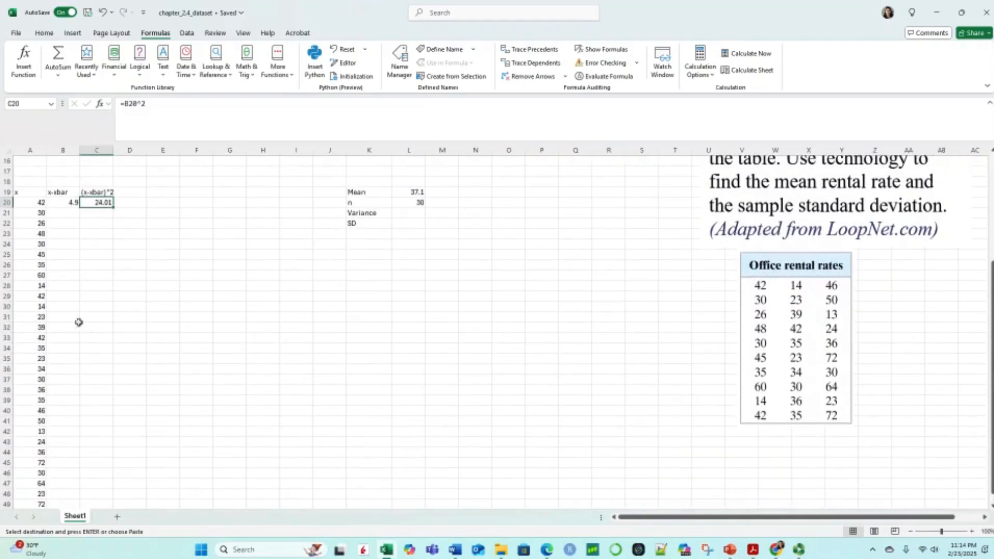
{"action": "left_click", "coordinate": [68, 201]}
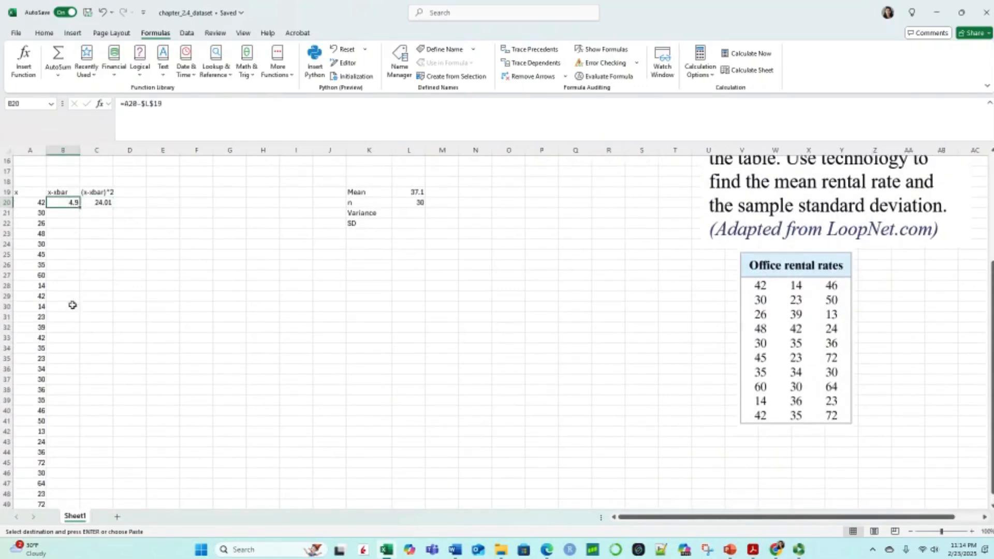
{"action": "left_click_drag", "start_coordinate": [79, 206], "coordinate": [86, 468]}
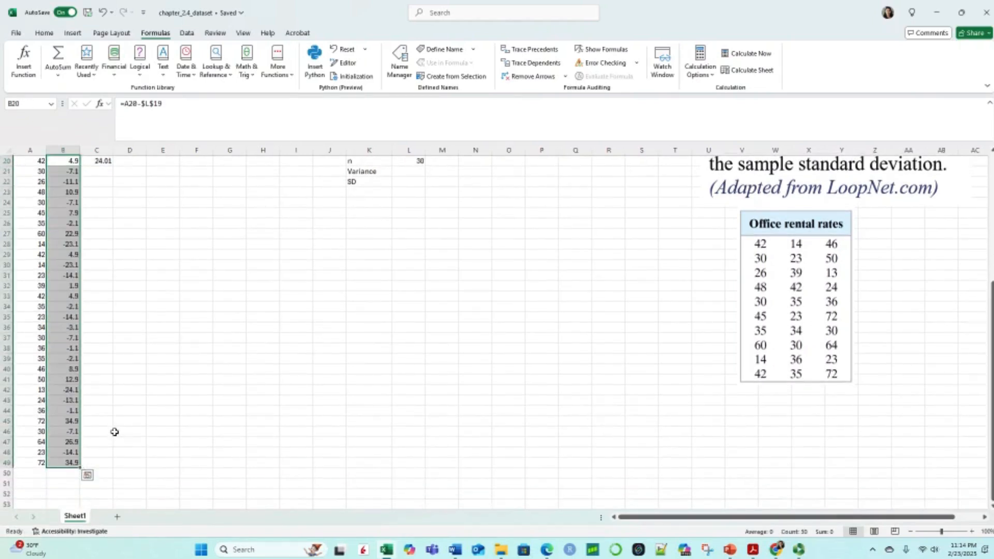
Step: Fill the squared deviation formula from C20 down to C49 for all rental rates
{"action": "scroll", "coordinate": [115, 432], "scroll_direction": "up", "scroll_amount": 3}
{"action": "left_click", "coordinate": [99, 254]}
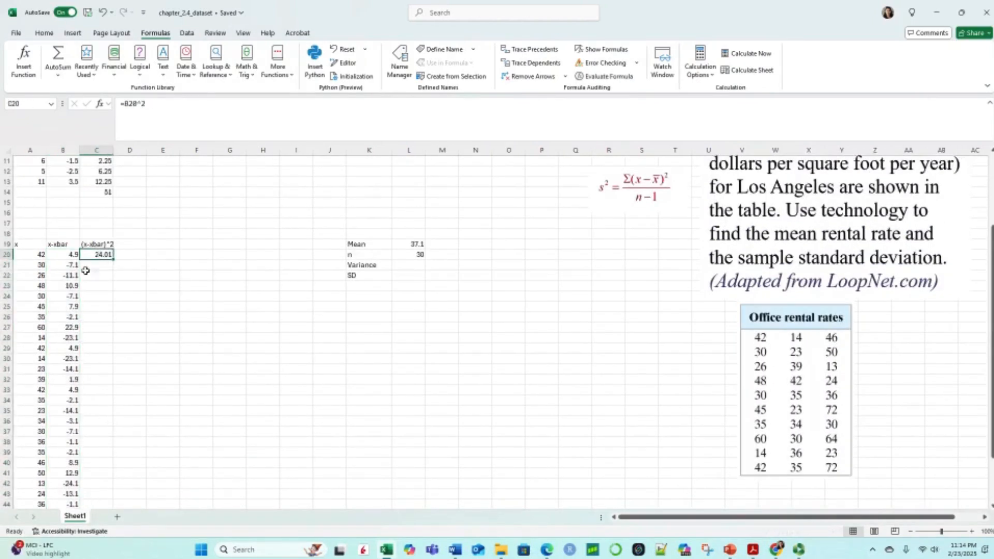
{"action": "left_click_drag", "start_coordinate": [113, 261], "coordinate": [121, 487]}
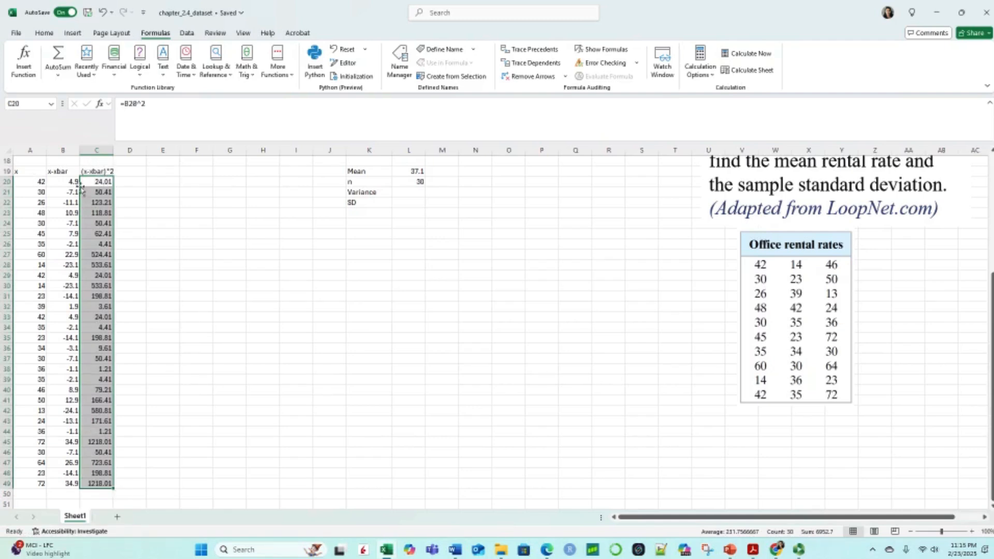
{"action": "left_click", "coordinate": [158, 210]}
{"action": "scroll", "coordinate": [184, 254], "scroll_direction": "down", "scroll_amount": 3}
{"action": "scroll", "coordinate": [184, 253], "scroll_direction": "up", "scroll_amount": 5}
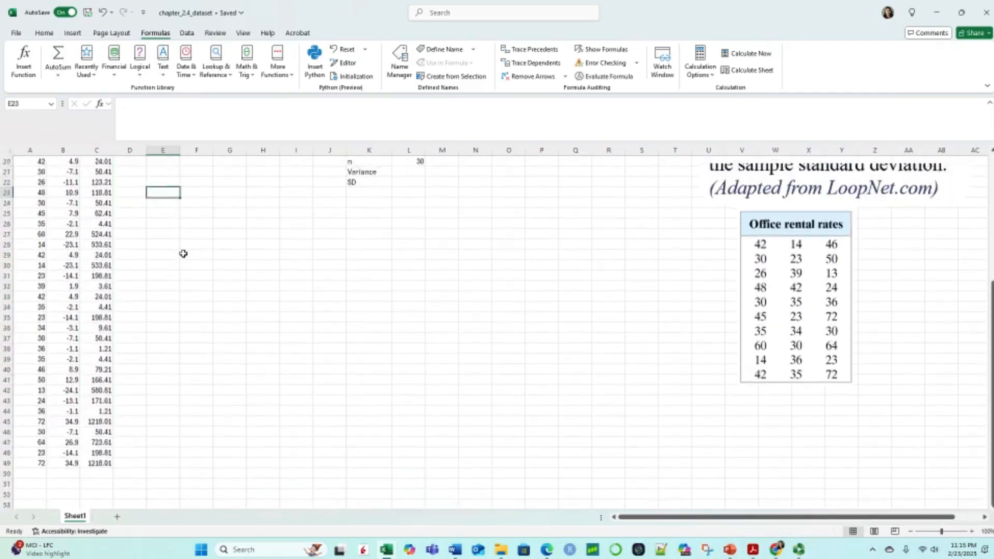
Step: Sum the squared deviations C20:C49 in C50 with AutoSum and check the resulting formula
{"action": "scroll", "coordinate": [183, 253], "scroll_direction": "down", "scroll_amount": 2}
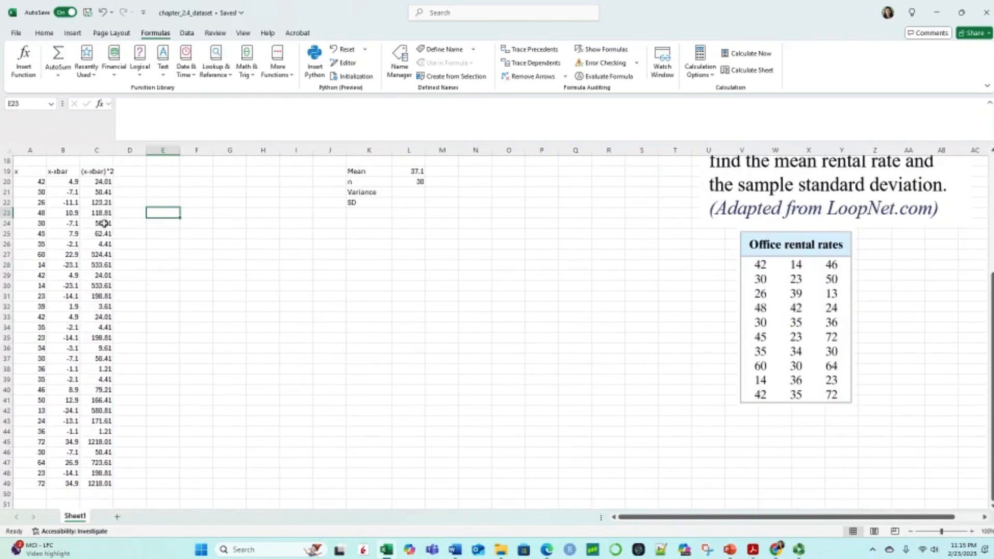
{"action": "left_click_drag", "start_coordinate": [102, 181], "coordinate": [108, 483]}
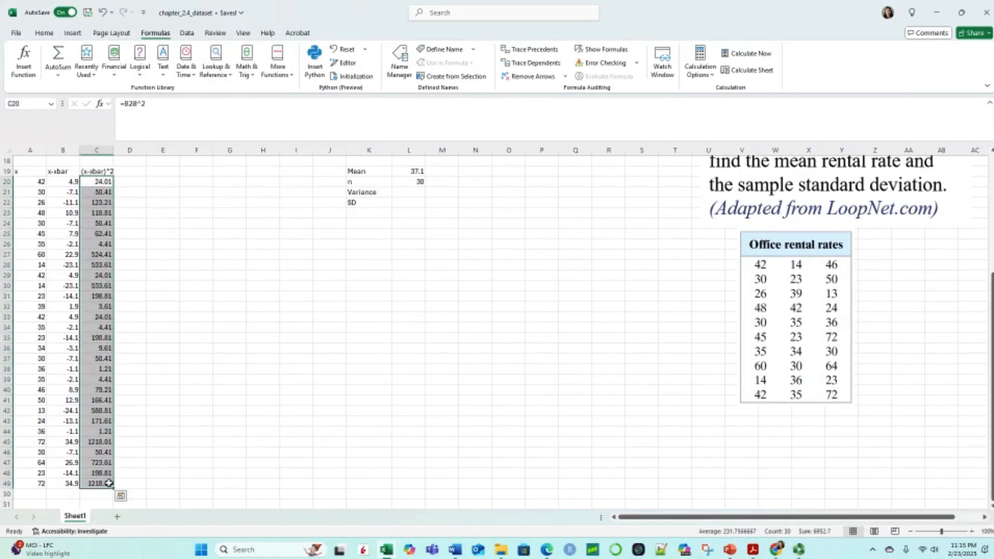
{"action": "left_click", "coordinate": [60, 59]}
{"action": "left_click", "coordinate": [191, 243]}
{"action": "scroll", "coordinate": [199, 357], "scroll_direction": "down", "scroll_amount": 2}
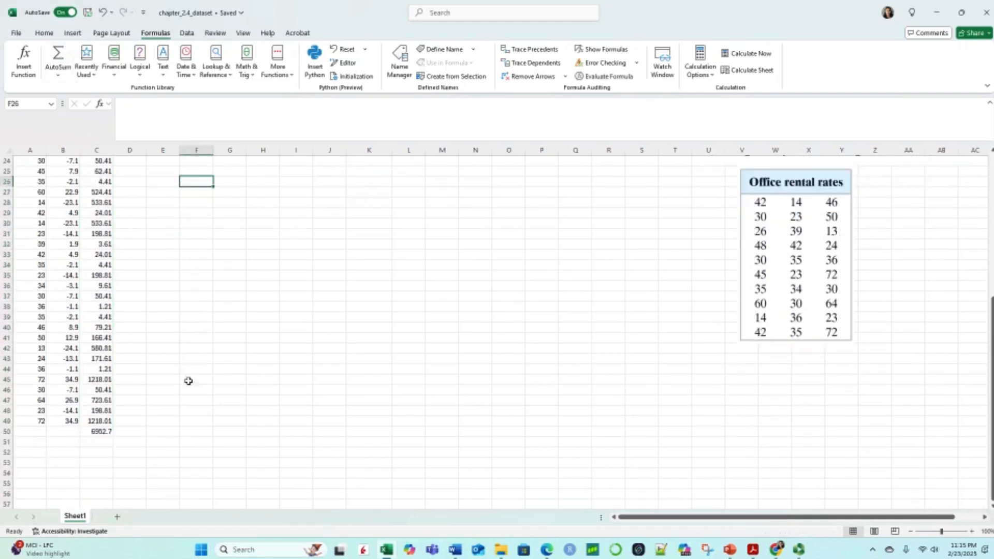
{"action": "left_click", "coordinate": [102, 432]}
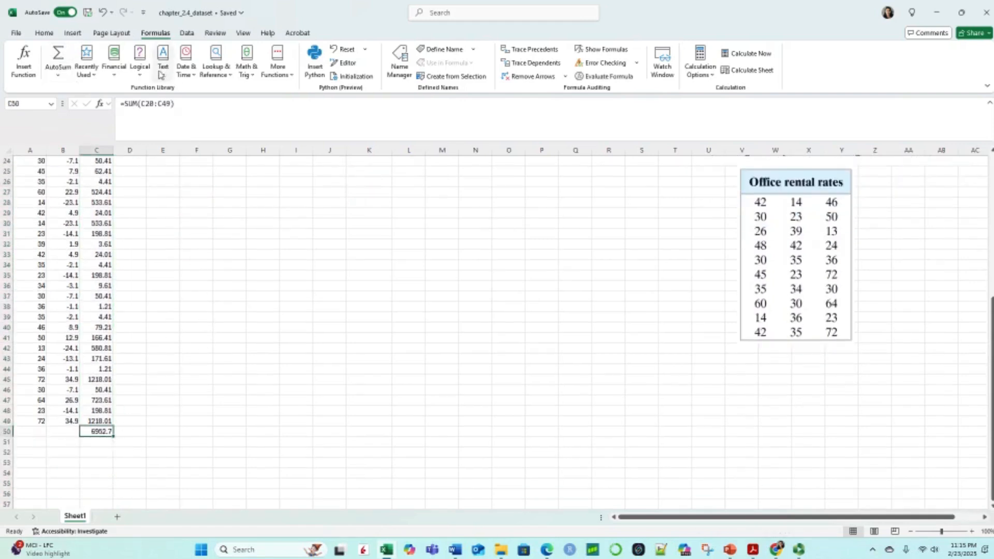
{"action": "scroll", "coordinate": [155, 373], "scroll_direction": "up", "scroll_amount": 2}
{"action": "scroll", "coordinate": [155, 373], "scroll_direction": "down", "scroll_amount": 2}
{"action": "scroll", "coordinate": [156, 371], "scroll_direction": "up", "scroll_amount": 2}
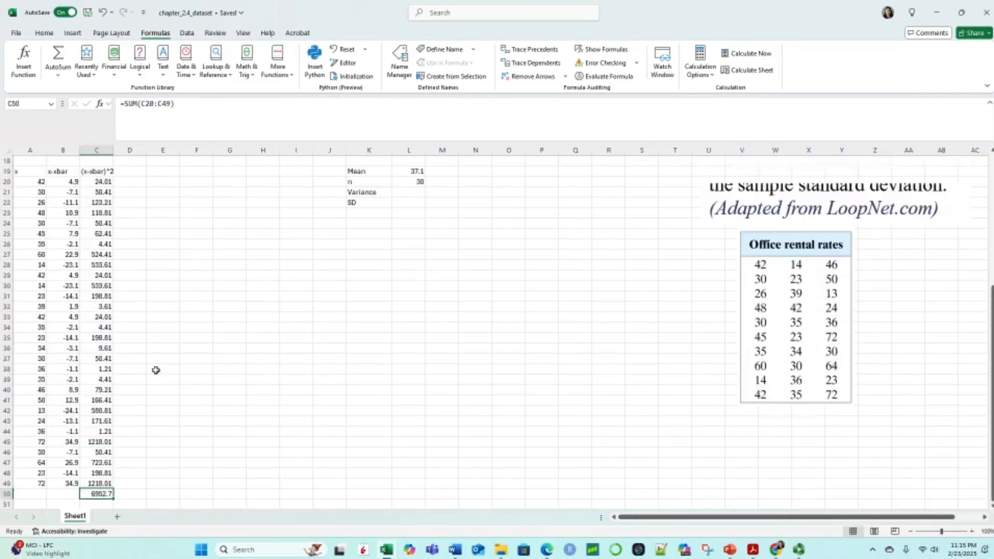
{"action": "scroll", "coordinate": [155, 369], "scroll_direction": "down", "scroll_amount": 1}
{"action": "scroll", "coordinate": [156, 369], "scroll_direction": "up", "scroll_amount": 1}
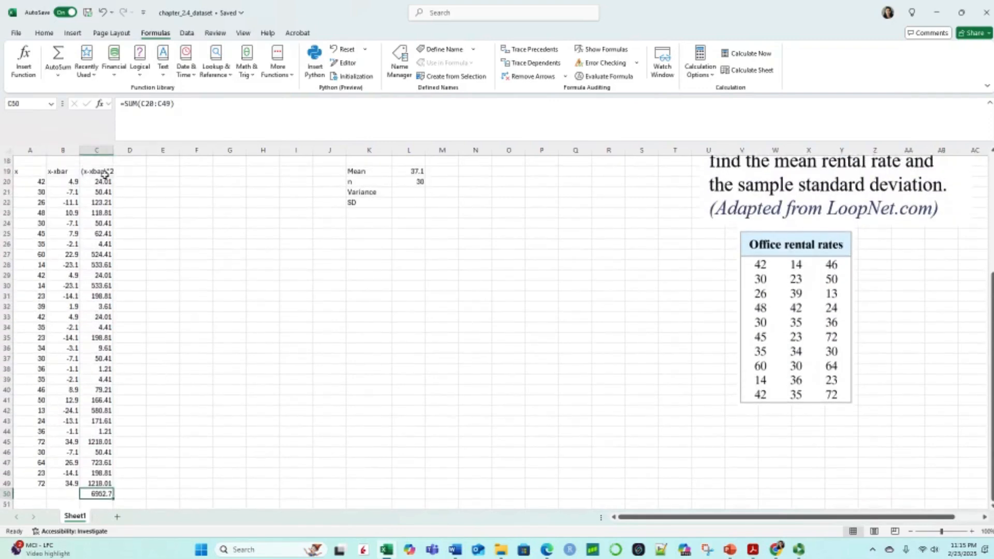
Step: Calculate the rental rates' sample variance in L21 with the formula =C50/(L20-1)
{"action": "scroll", "coordinate": [251, 344], "scroll_direction": "up", "scroll_amount": 5}
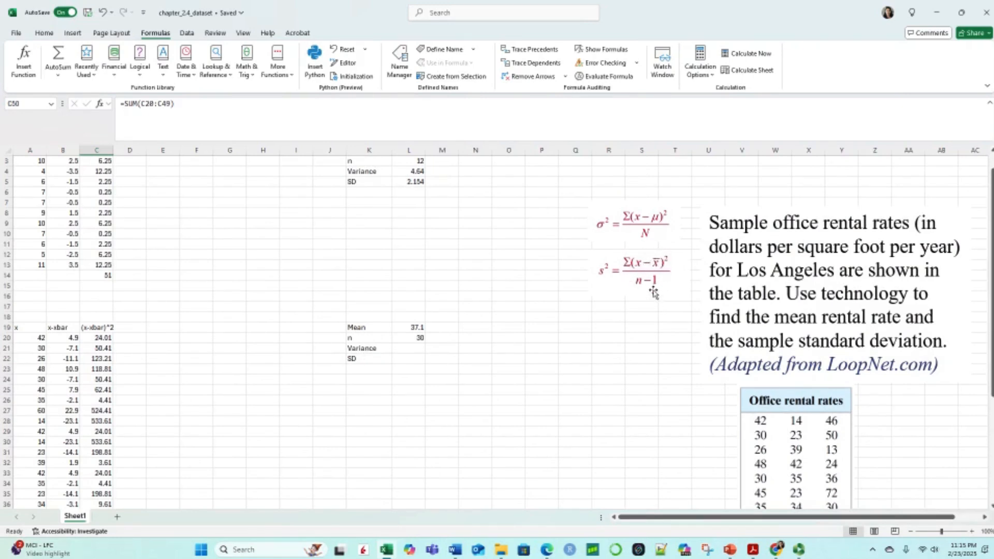
{"action": "left_click", "coordinate": [412, 347]}
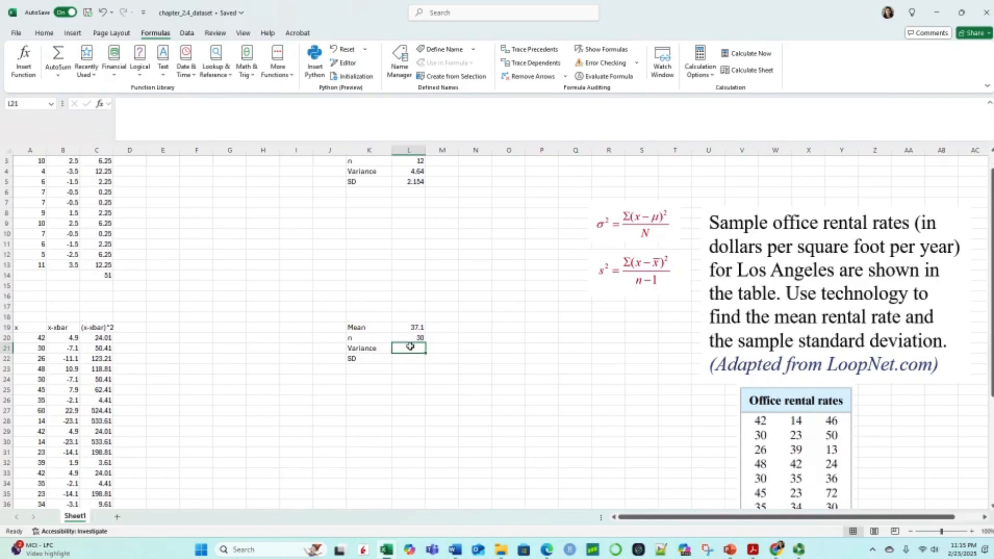
{"action": "type", "text": "="}
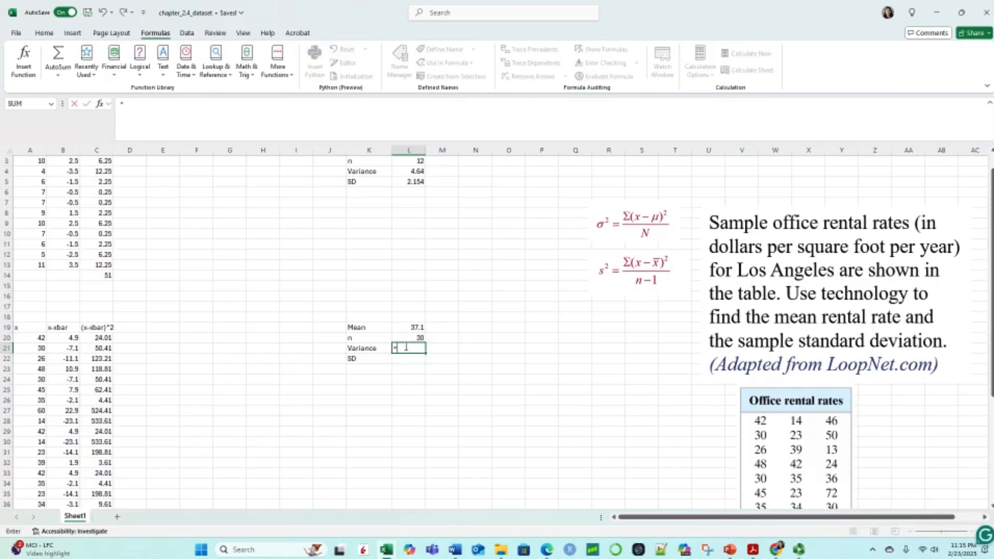
{"action": "scroll", "coordinate": [403, 346], "scroll_direction": "down", "scroll_amount": 7}
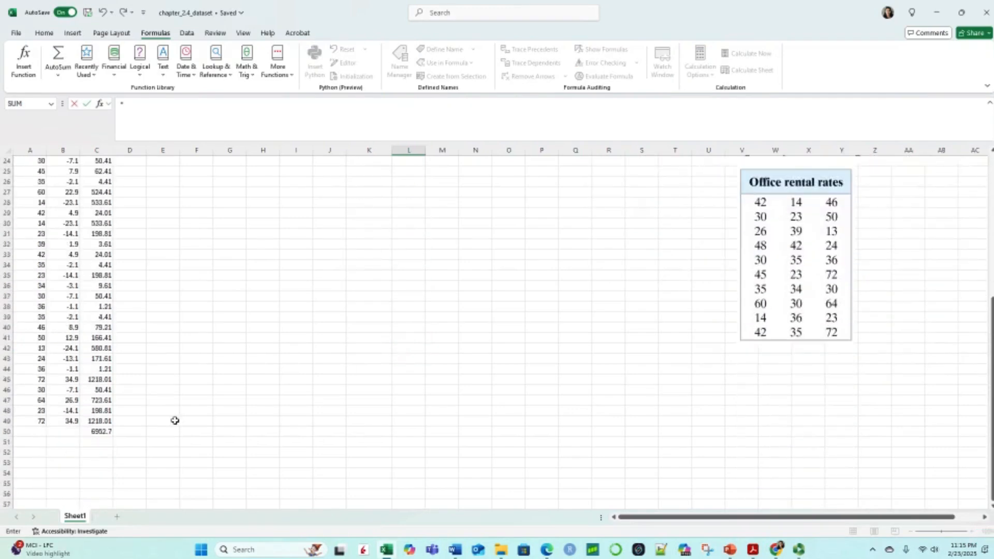
{"action": "left_click", "coordinate": [111, 432]}
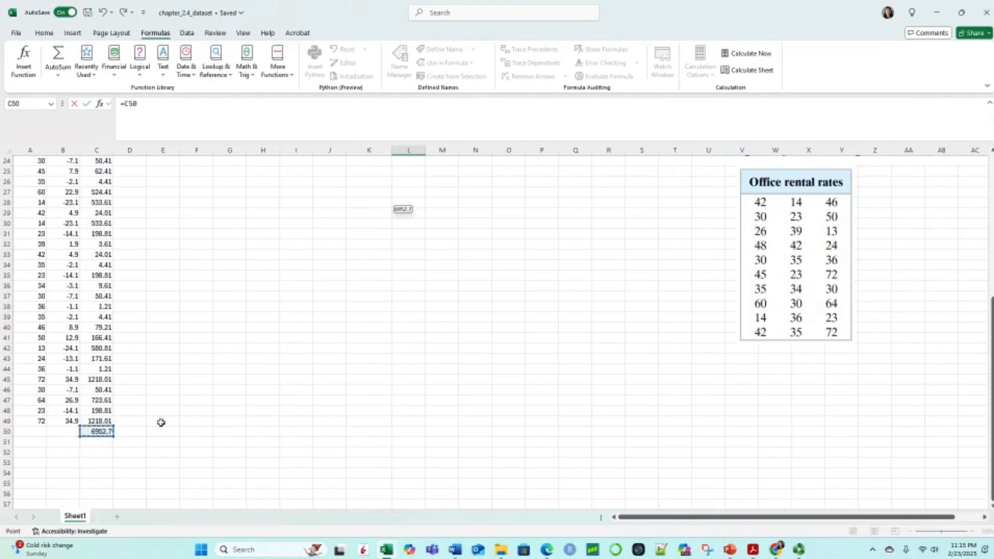
{"action": "scroll", "coordinate": [320, 366], "scroll_direction": "up", "scroll_amount": 2}
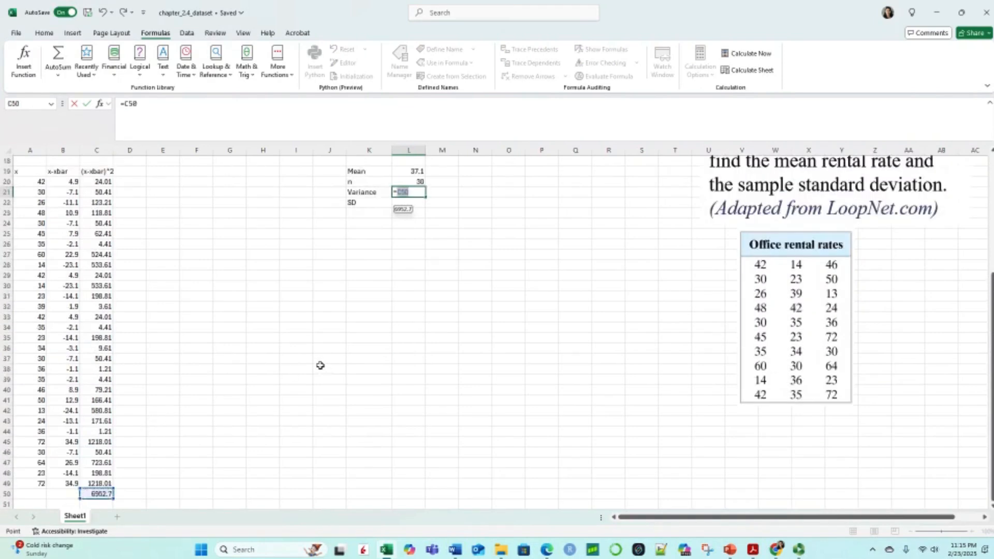
{"action": "scroll", "coordinate": [320, 366], "scroll_direction": "up", "scroll_amount": 2}
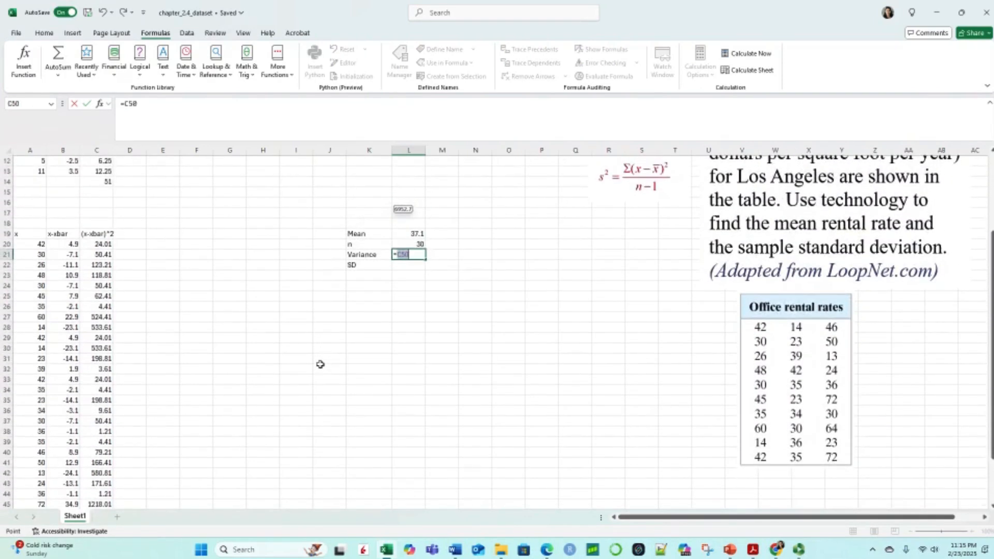
{"action": "scroll", "coordinate": [320, 364], "scroll_direction": "up", "scroll_amount": 1}
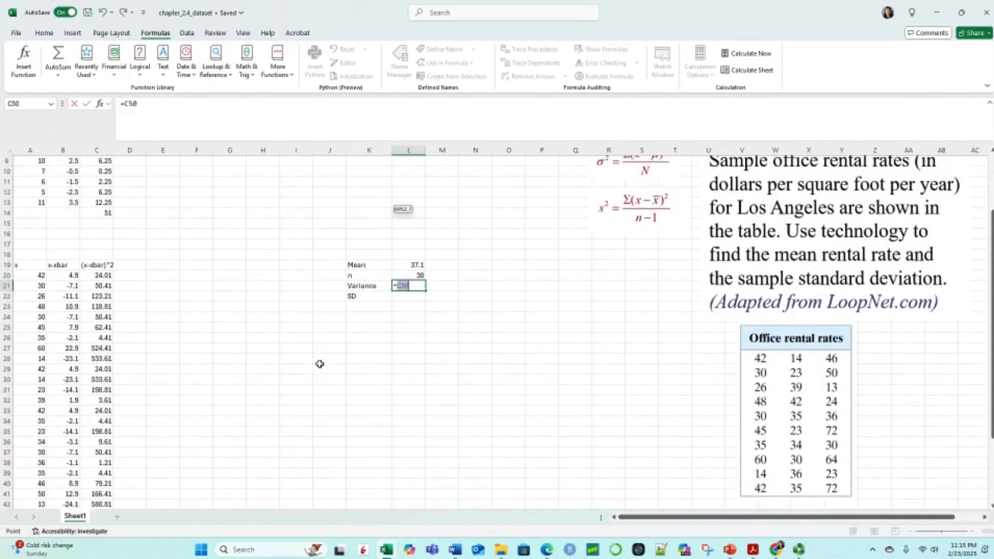
{"action": "left_click", "coordinate": [417, 286]}
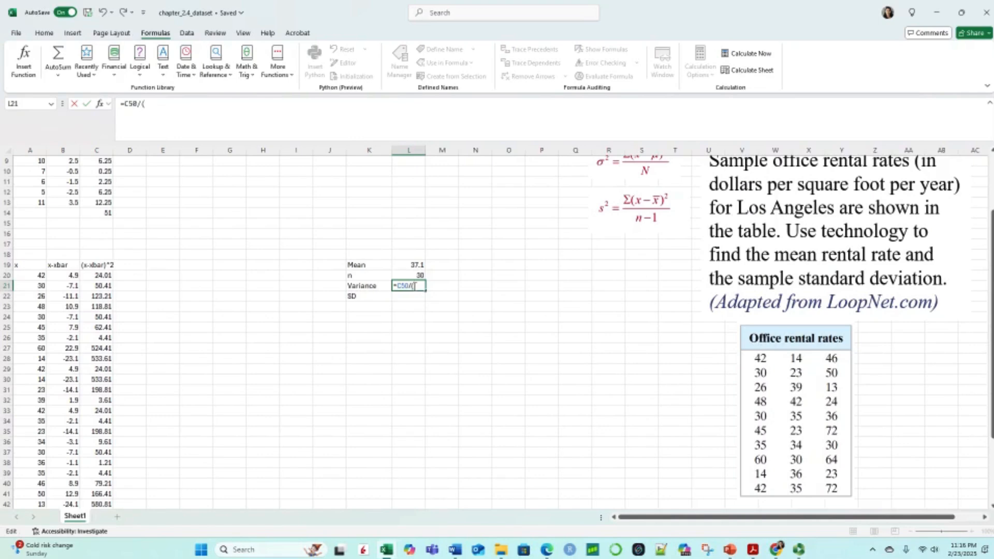
{"action": "left_click", "coordinate": [418, 273]}
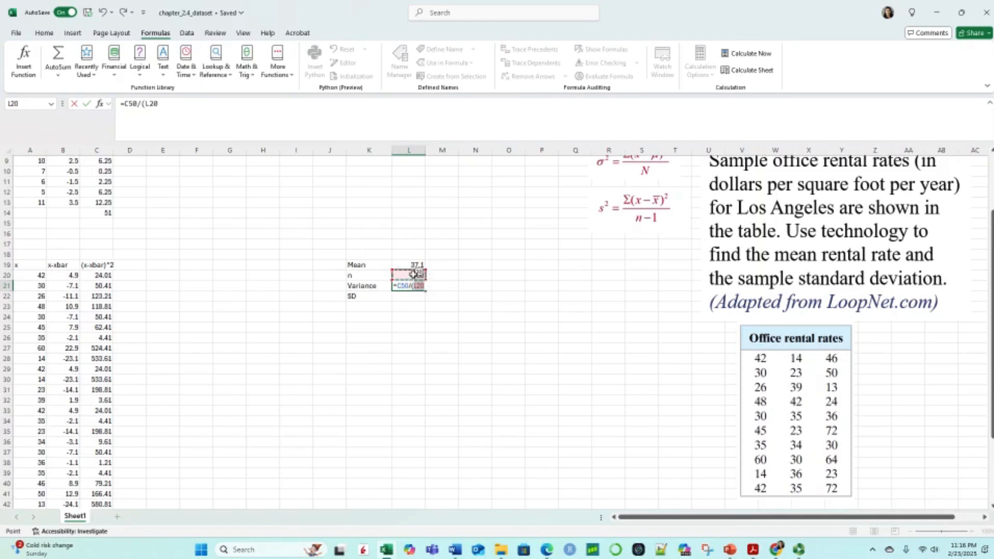
{"action": "scroll", "coordinate": [411, 271], "scroll_direction": "up", "scroll_amount": 1}
{"action": "type", "text": "-1"}
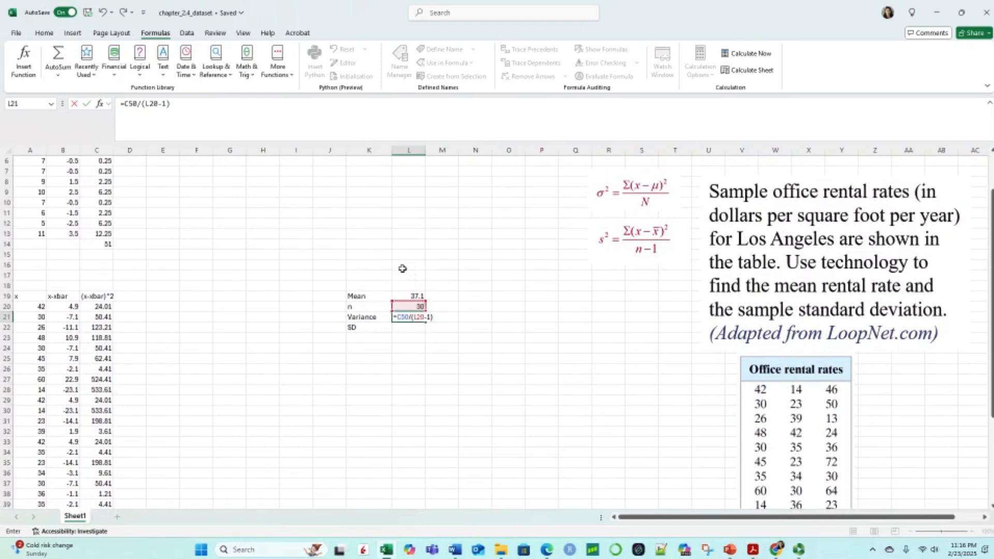
{"action": "key", "text": "Return"}
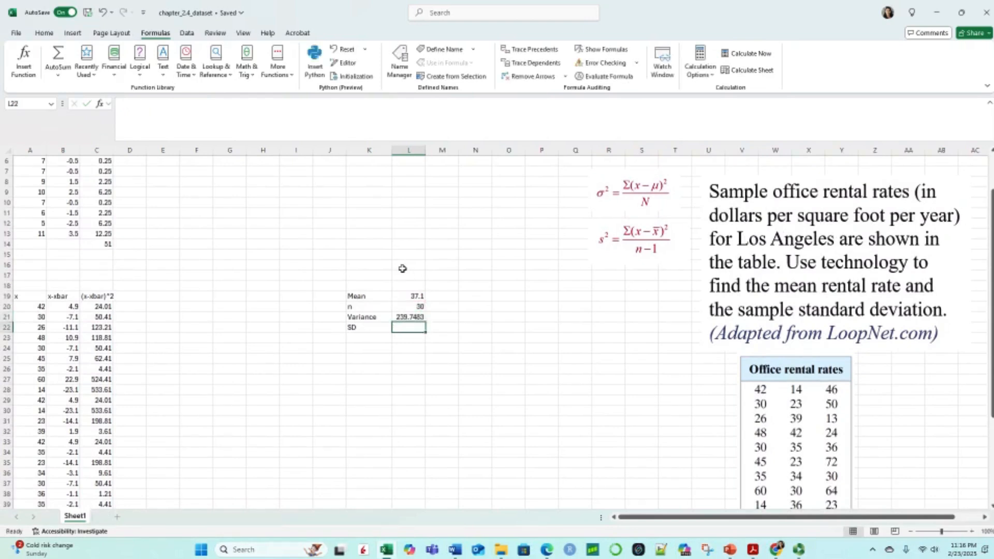
Step: Round the variance in L21 to two decimals by changing its formula to =ROUND(C50/(L20-1),2)
{"action": "left_click", "coordinate": [411, 317]}
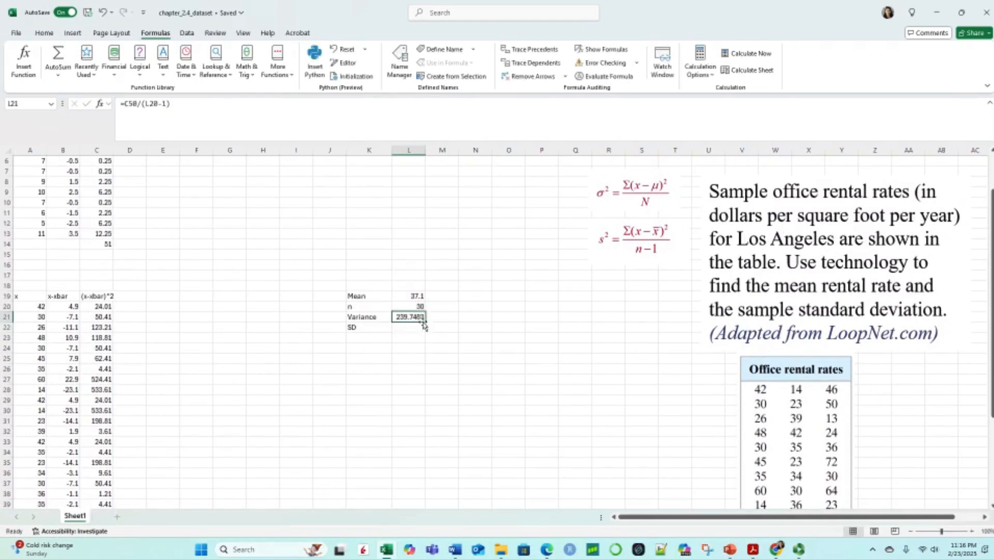
{"action": "left_click", "coordinate": [126, 103]}
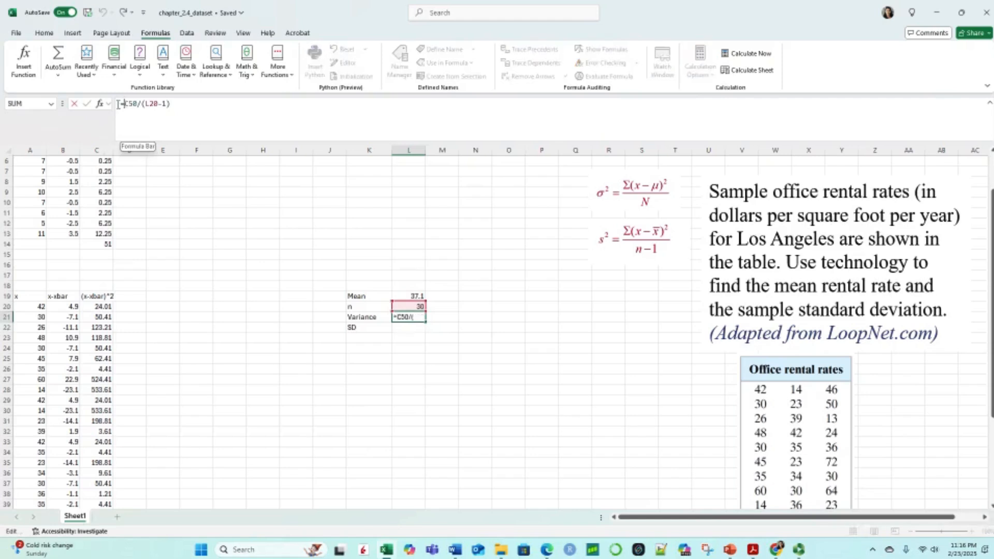
{"action": "type", "text": "round"}
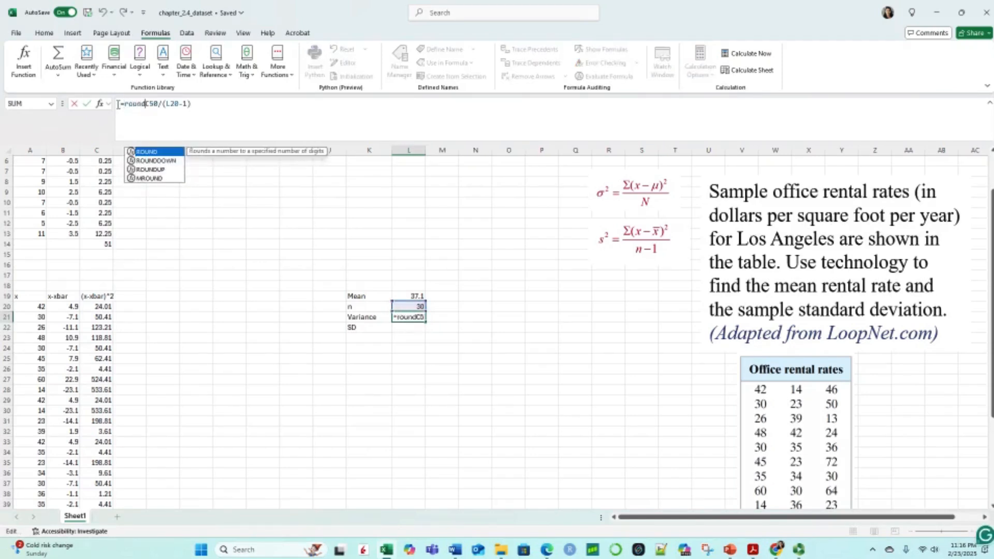
{"action": "double_click", "coordinate": [148, 151]}
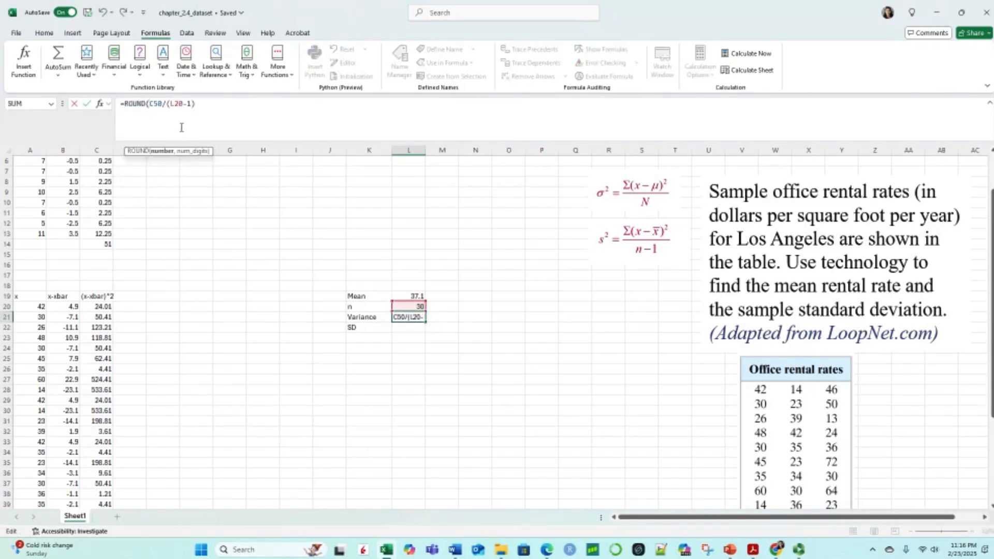
{"action": "left_click", "coordinate": [201, 104]}
{"action": "type", "text": ",2"}
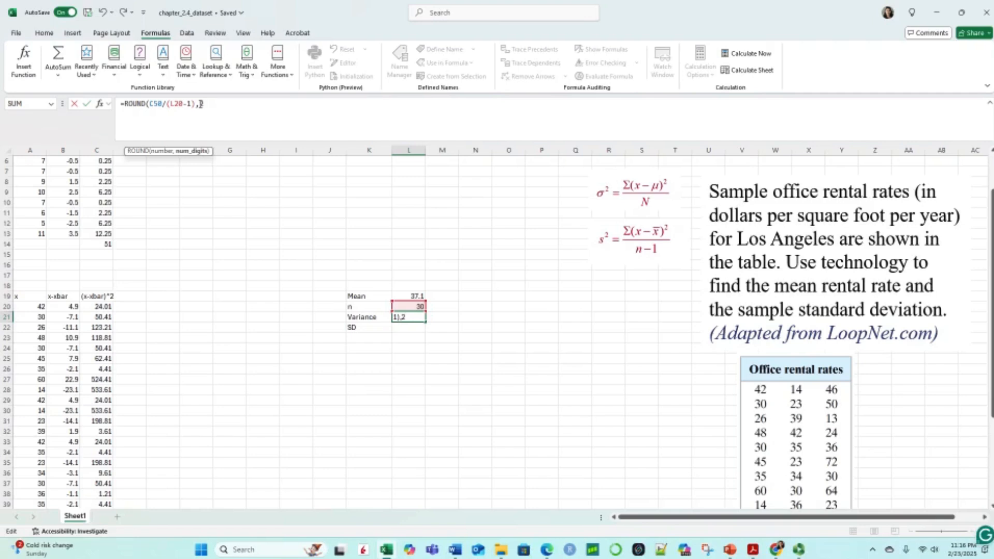
{"action": "type", "text": ")"}
{"action": "key", "text": "shift+Return"}
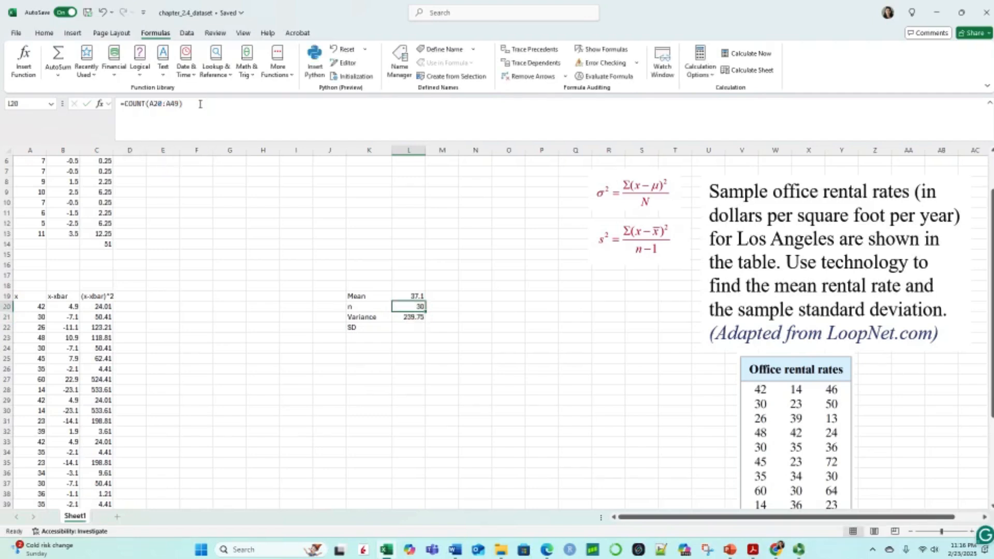
Step: Calculate the rental rates' standard deviation in L22 with the formula =SQRT(L21)
{"action": "left_click", "coordinate": [405, 326]}
{"action": "scroll", "coordinate": [409, 328], "scroll_direction": "down", "scroll_amount": 2}
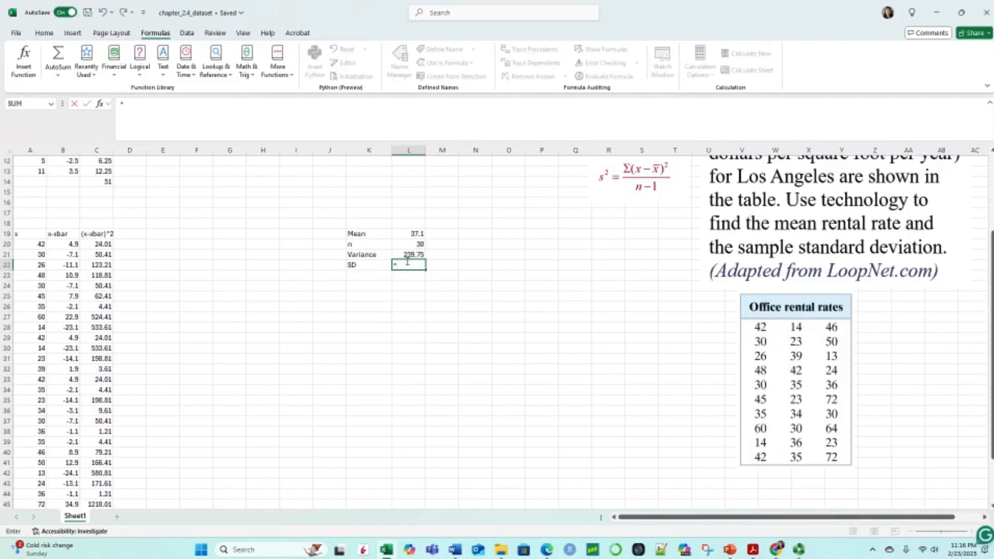
{"action": "type", "text": "=sqrt"}
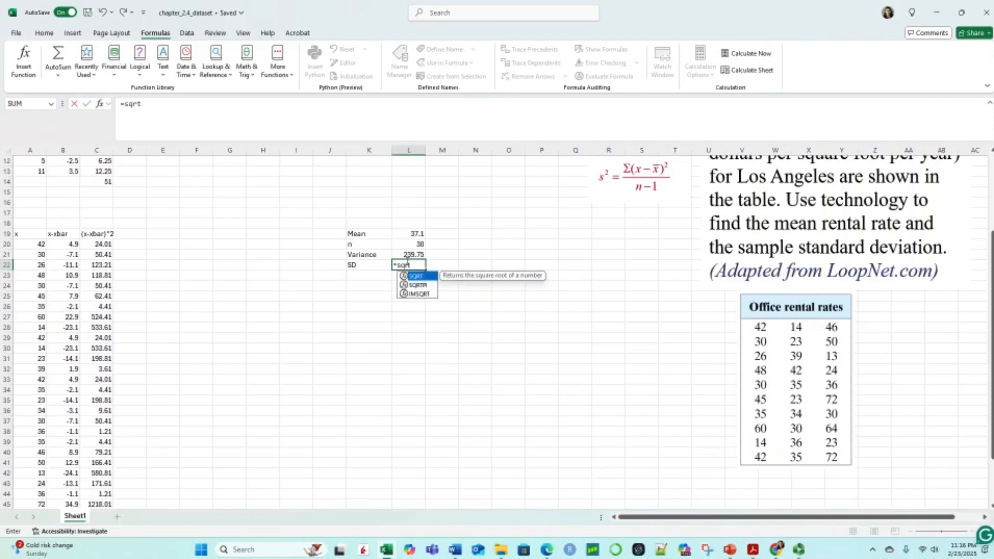
{"action": "double_click", "coordinate": [417, 275]}
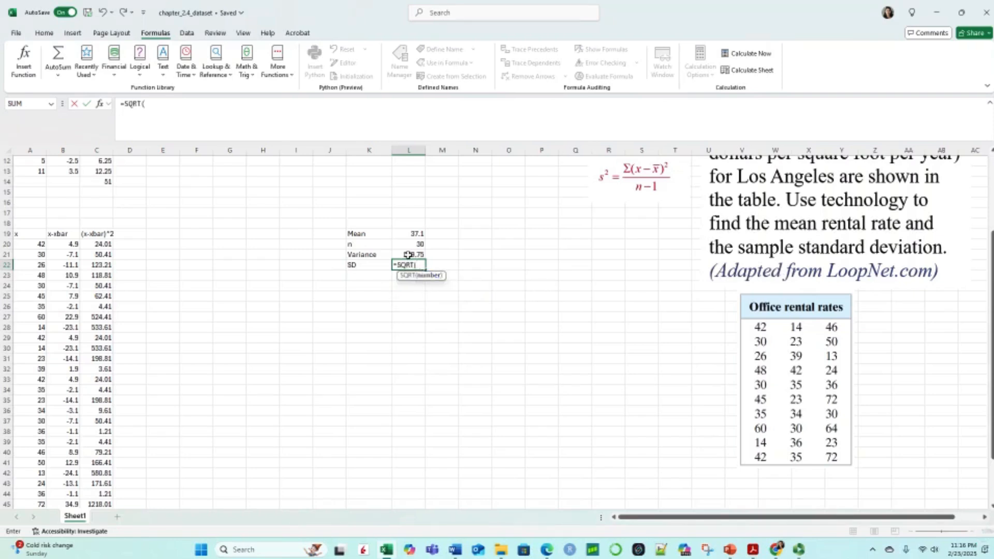
{"action": "left_click", "coordinate": [414, 253]}
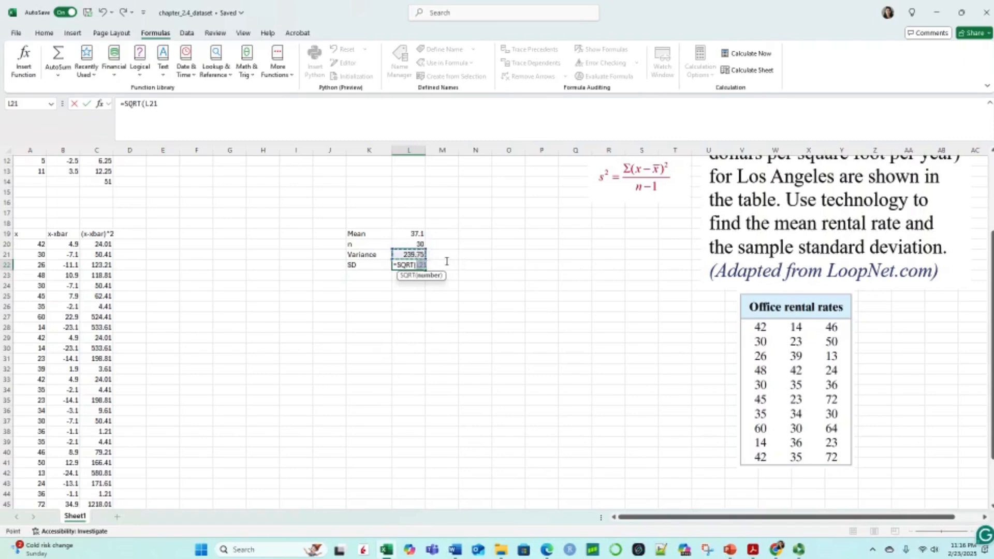
{"action": "type", "text": ")"}
{"action": "key", "text": "Return"}
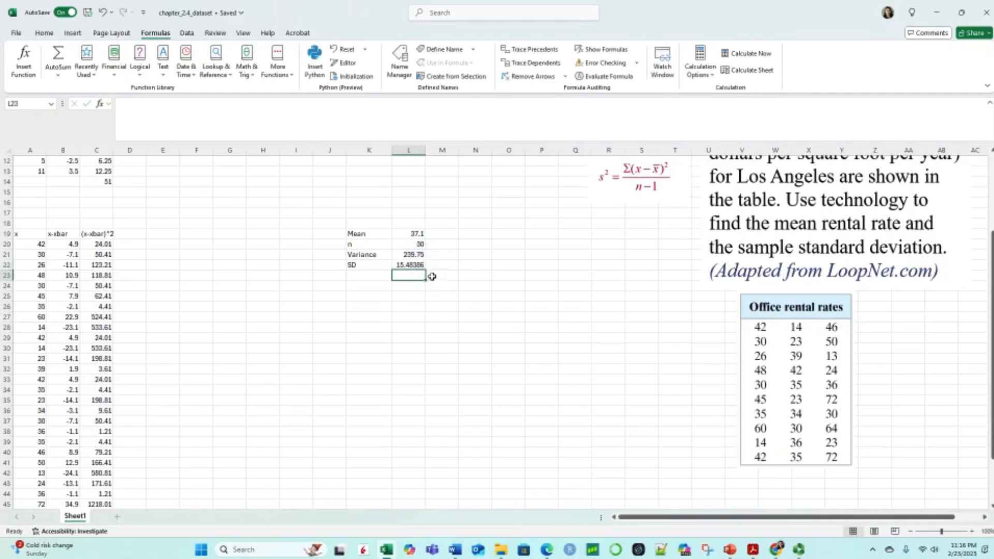
Step: Round the standard deviation in L22 to two decimals by changing its formula to =ROUND(SQRT(L21),2)
{"action": "left_click", "coordinate": [410, 265]}
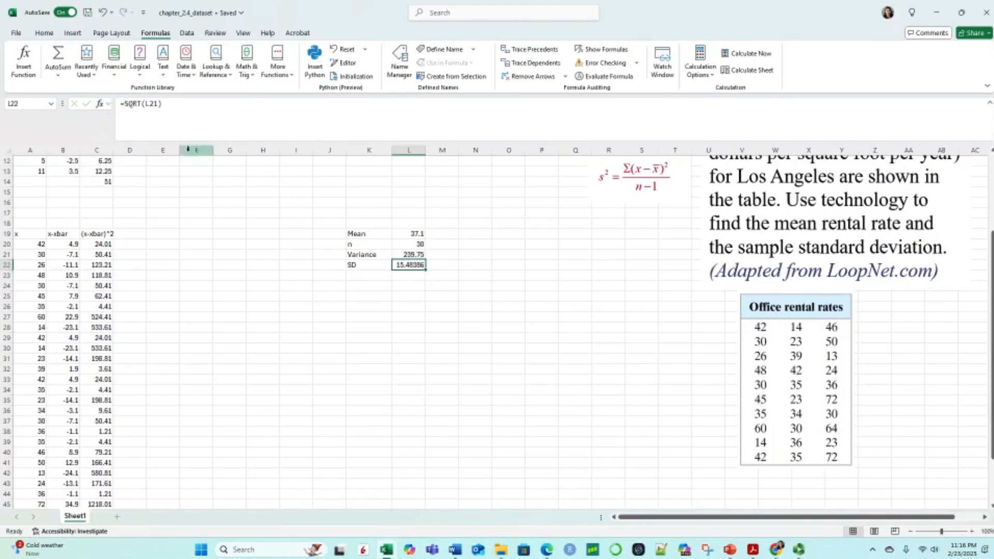
{"action": "left_click", "coordinate": [123, 105]}
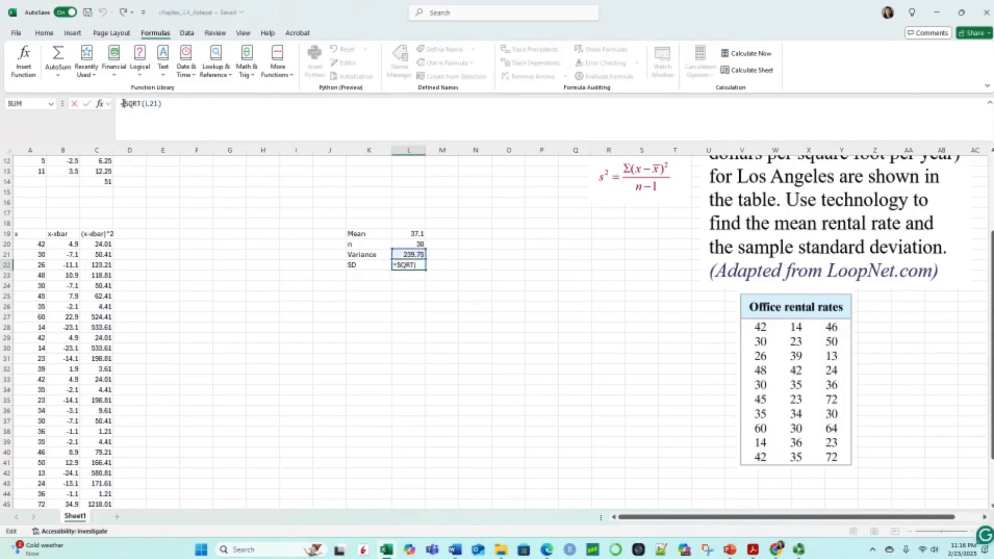
{"action": "type", "text": "rou"}
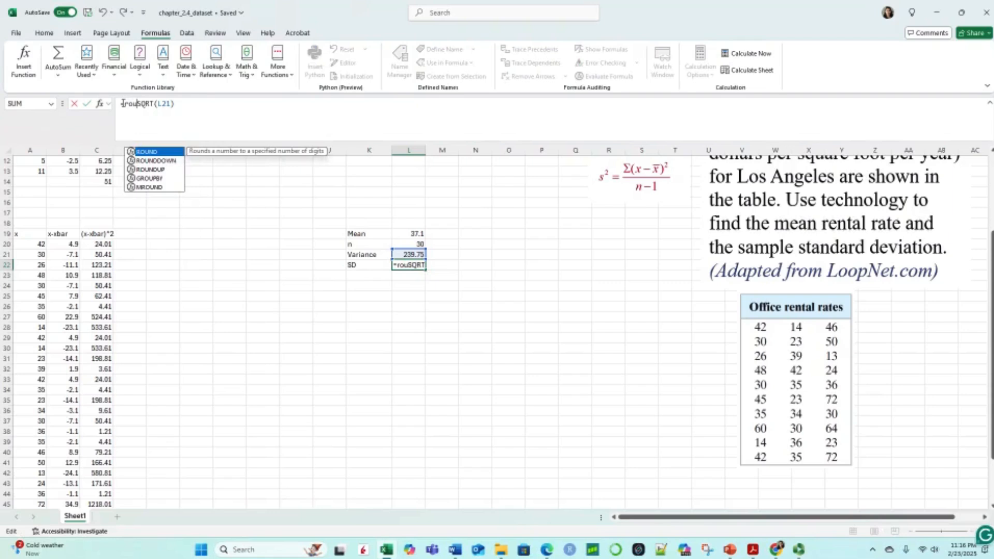
{"action": "double_click", "coordinate": [154, 152]}
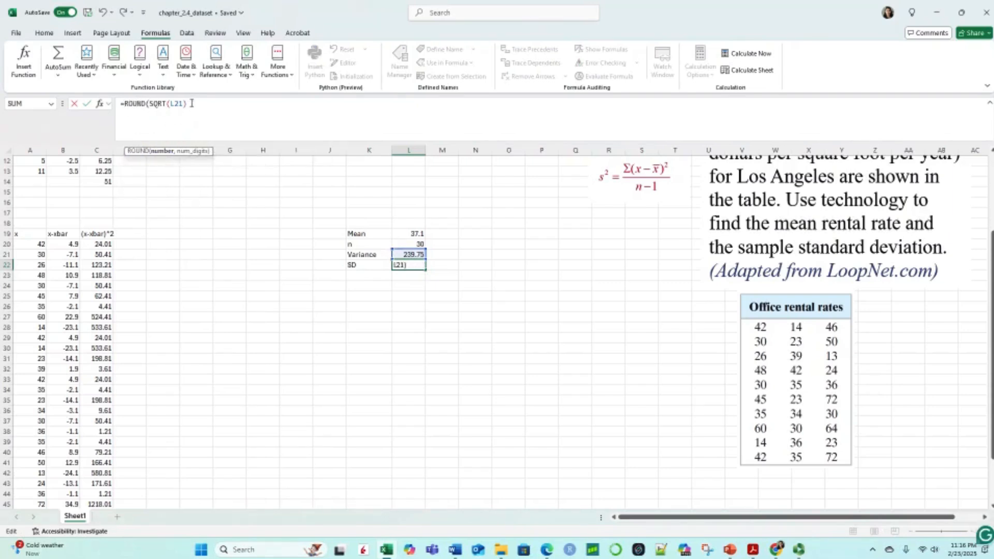
{"action": "type", "text": ",2)"}
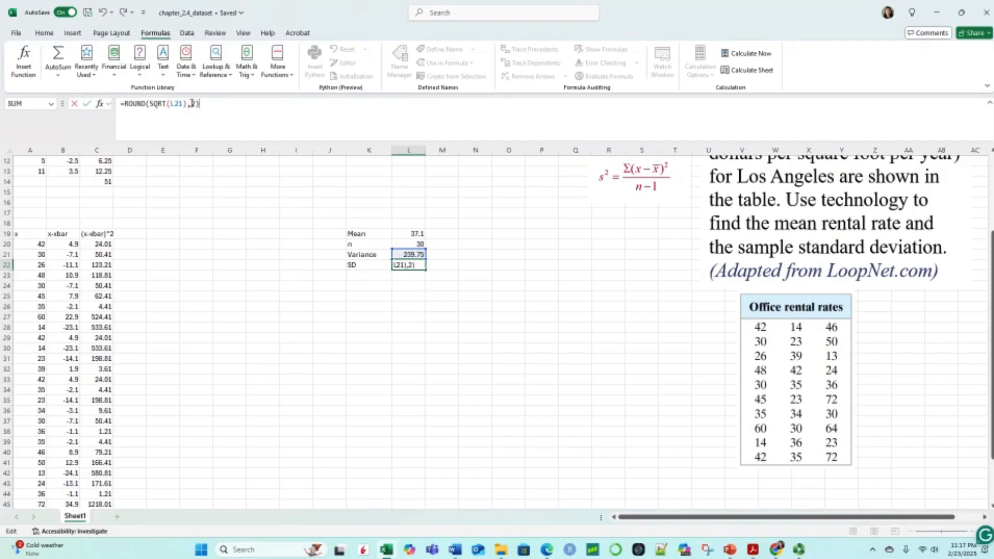
{"action": "key", "text": "Return"}
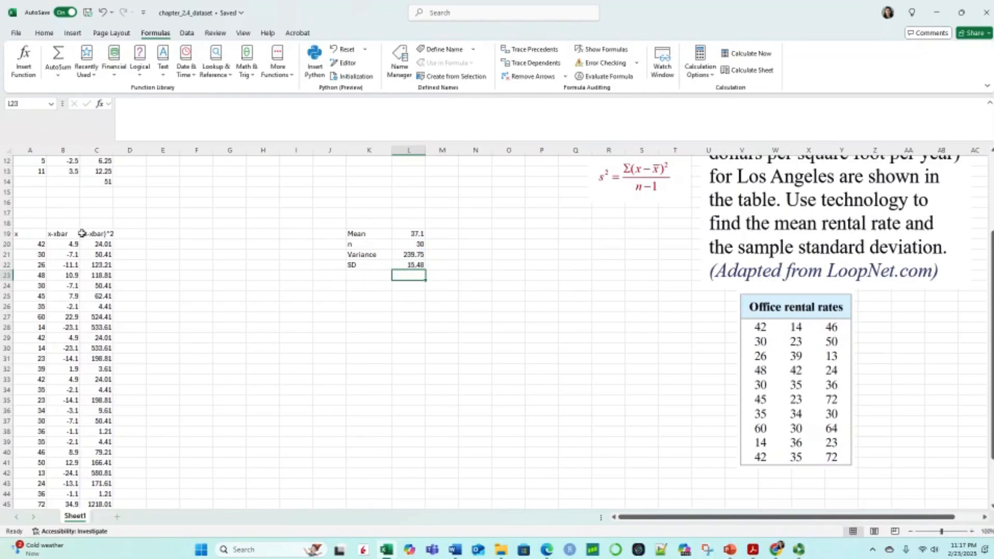
{"action": "scroll", "coordinate": [679, 332], "scroll_direction": "up", "scroll_amount": 3}
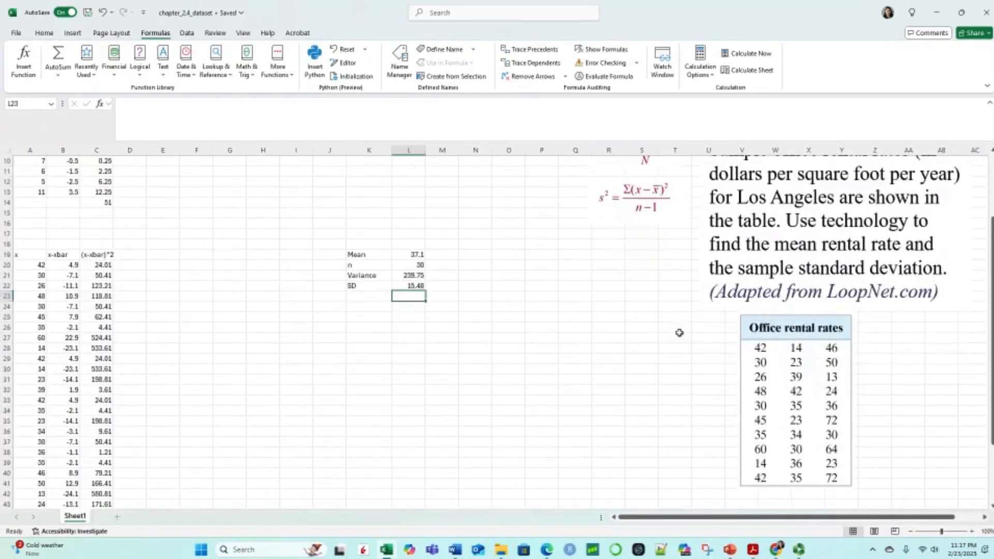